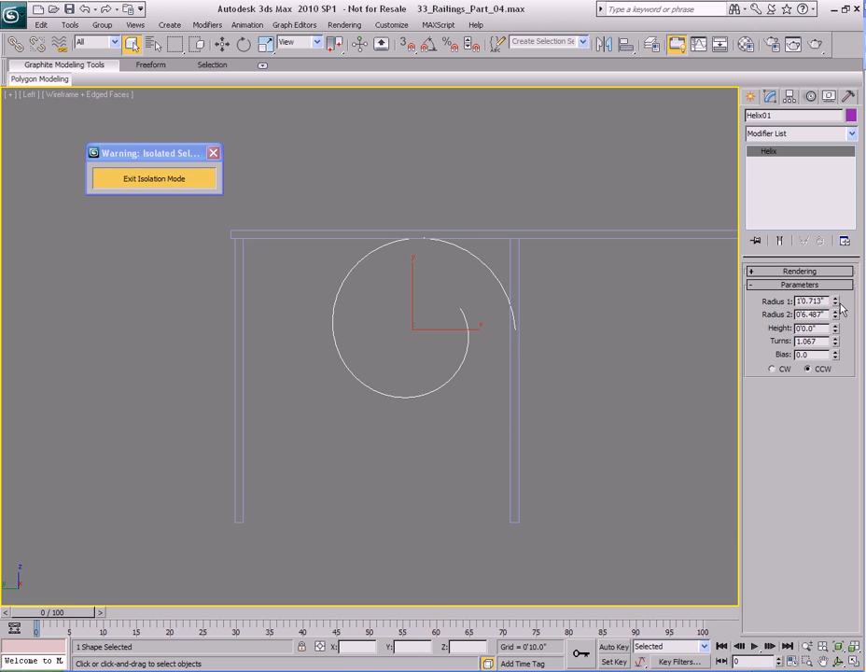
- Set the helix's Radius 1 to about 0'10.9" and move it up against the top rail and the second post
middle_click_drag(531, 336, 537, 312)
key("w")
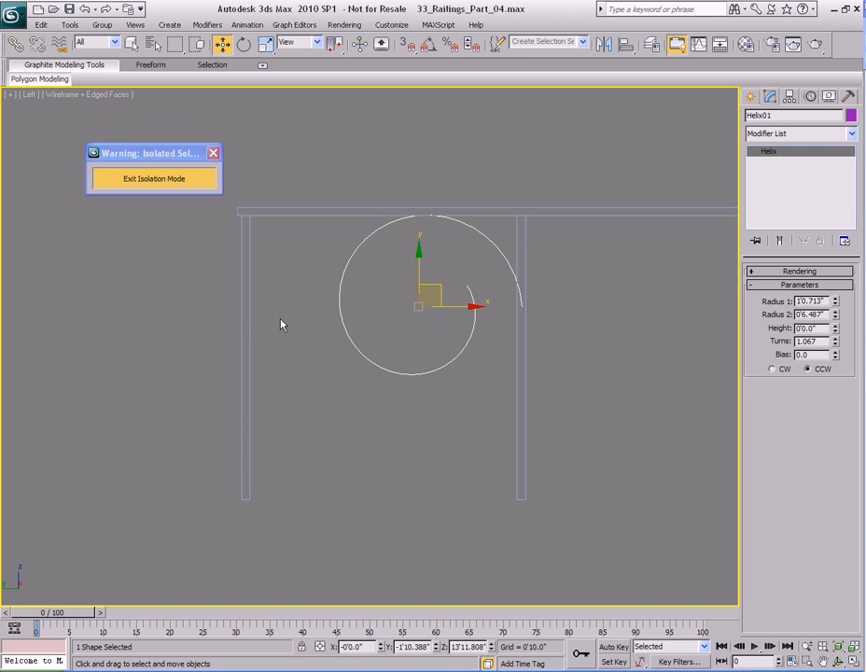
middle_click_drag(465, 264, 450, 275)
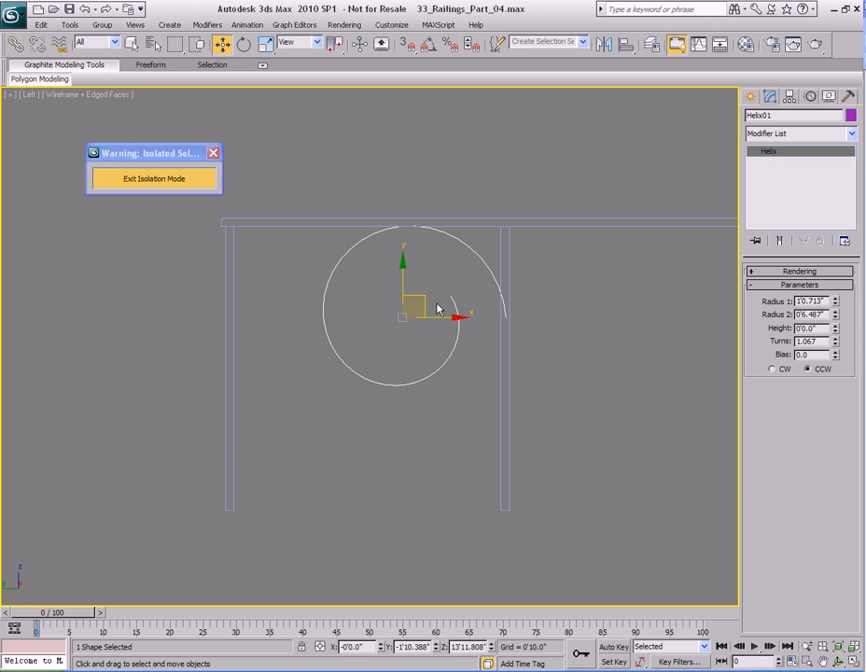
left_click_drag(836, 302, 834, 315)
mouse_move(402, 317)
left_mouse_down()
mouse_move(422, 304)
mouse_move(414, 305)
left_mouse_up()
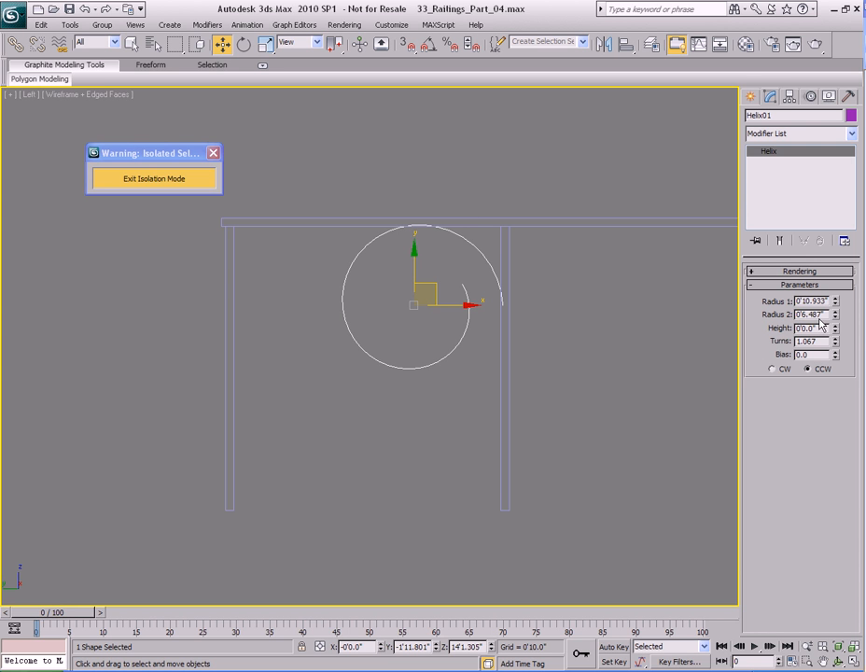
- Set the helix to 1.858 turns, Radius 2 to 0'3.527" and Radius 1 to 0'10.824", then realign it with the second post
mouse_move(836, 348)
left_mouse_down()
mouse_move(830, 328)
mouse_move(836, 367)
mouse_move(836, 340)
left_mouse_up()
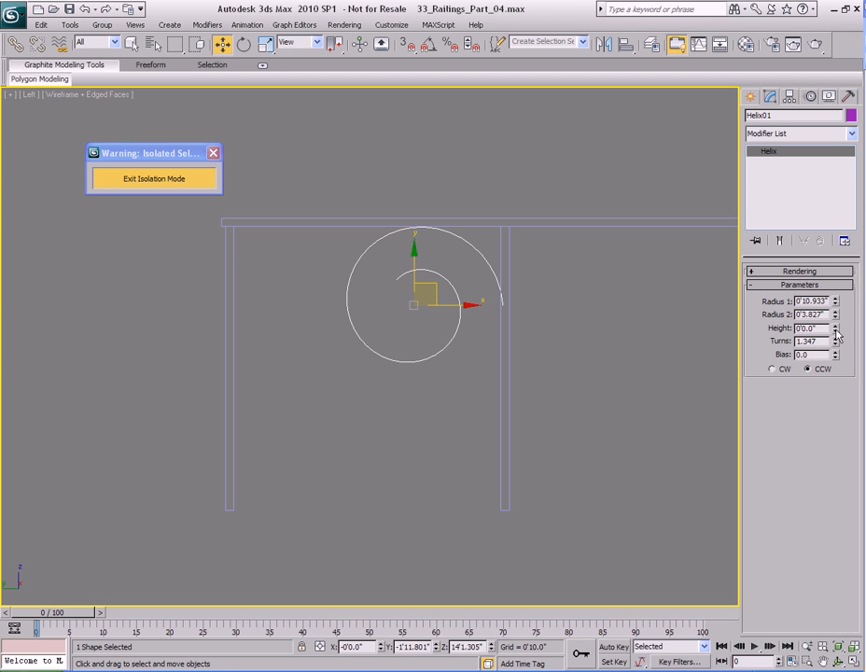
mouse_move(836, 318)
left_mouse_down()
mouse_move(835, 326)
mouse_move(834, 312)
mouse_move(836, 338)
mouse_move(835, 315)
left_mouse_up()
left_click(836, 313)
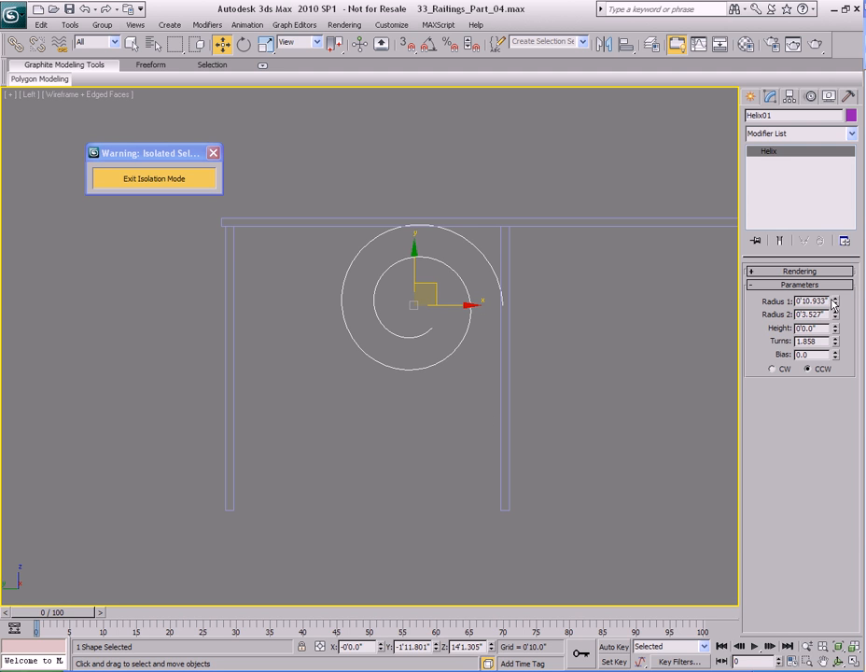
left_click_drag(837, 309, 837, 301)
left_click_drag(447, 304, 449, 305)
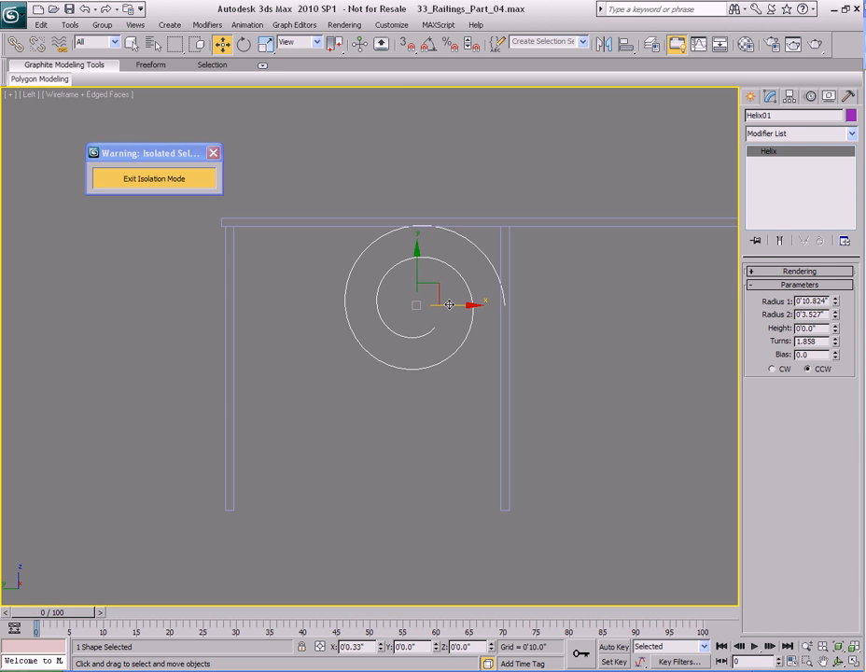
- Clone the helix straight down as one copy, placed at a height of about Z 12'10.2"
middle_click_drag(488, 392, 486, 351)
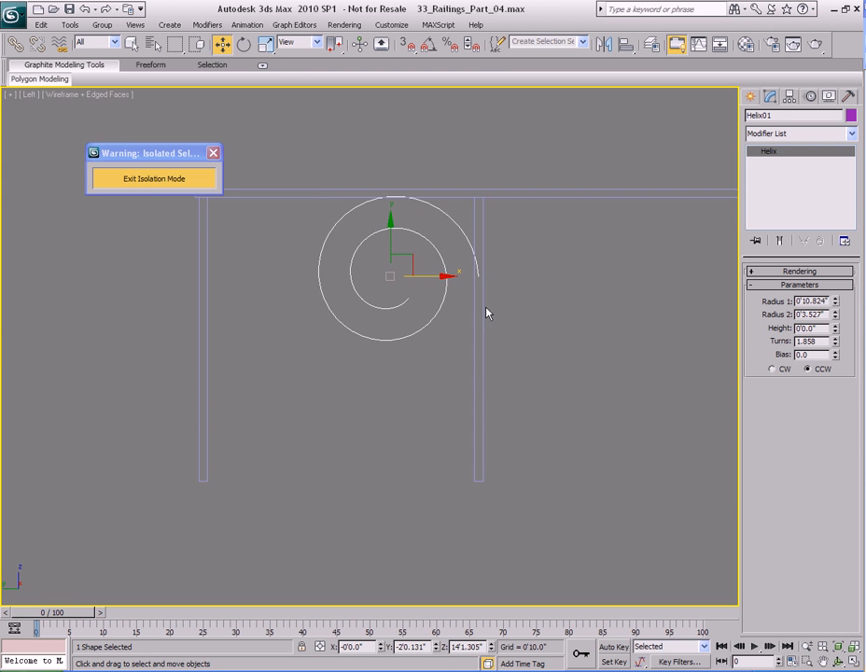
middle_click_drag(487, 302, 484, 328)
scroll(495, 319, "up", 2)
key("q")
middle_click_drag(466, 219, 461, 263)
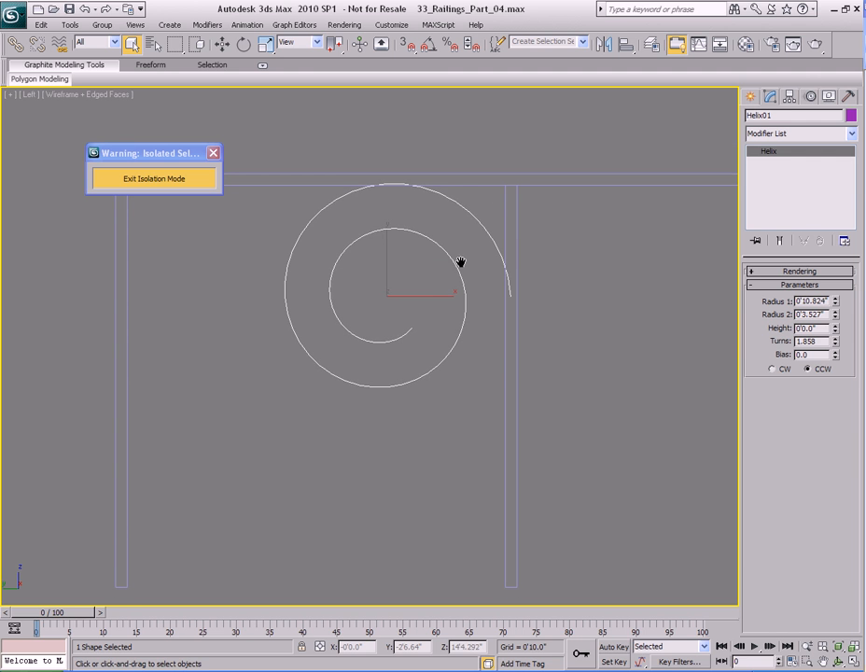
key("w")
left_click_drag(388, 242, 389, 417, "shift")
key("Return")
- Set the copy's Radius 1 to 0'7.269", Radius 2 to 0'3.174" and turns to 1.394, and fit it against the upper spiral and the post
middle_click_drag(481, 459, 501, 356)
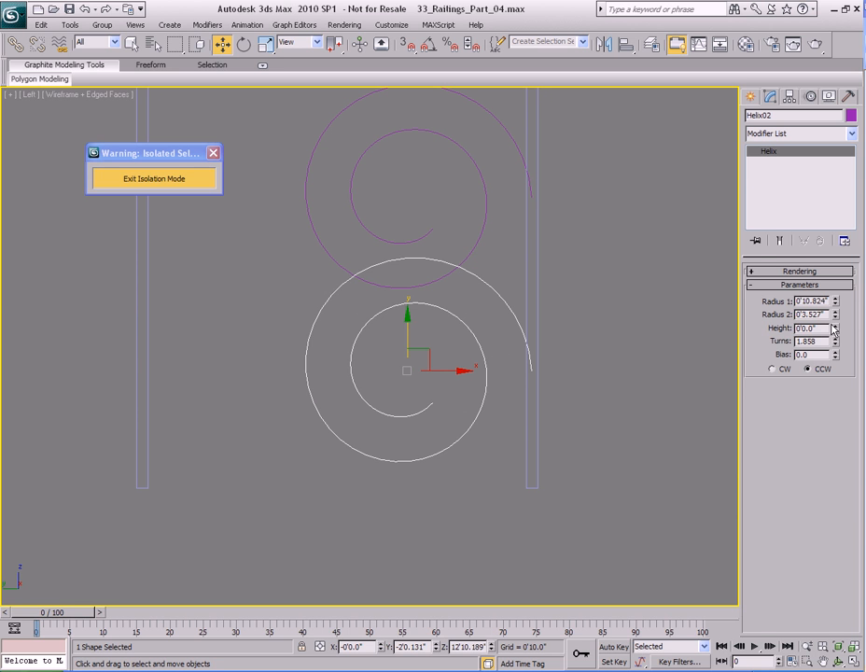
left_click_drag(836, 310, 836, 344)
left_click_drag(427, 373, 462, 343)
left_click_drag(835, 347, 834, 356)
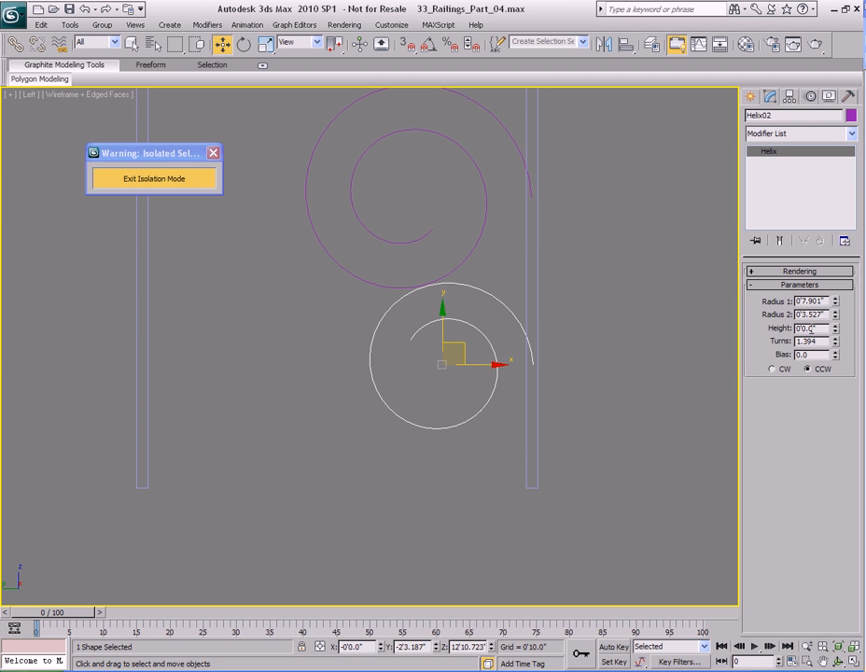
mouse_move(834, 315)
left_mouse_down()
mouse_move(835, 326)
mouse_move(836, 308)
left_mouse_up()
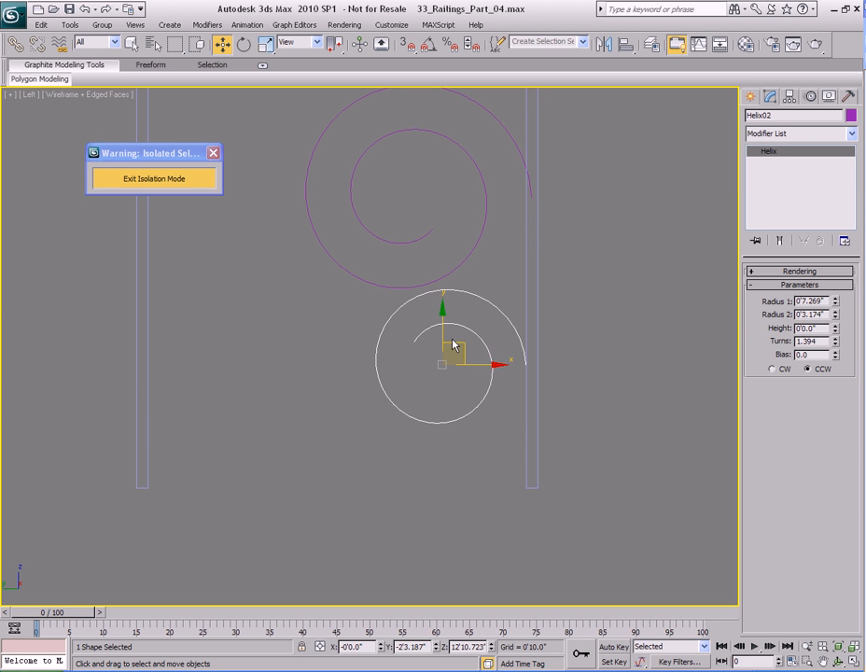
left_click_drag(460, 342, 467, 334)
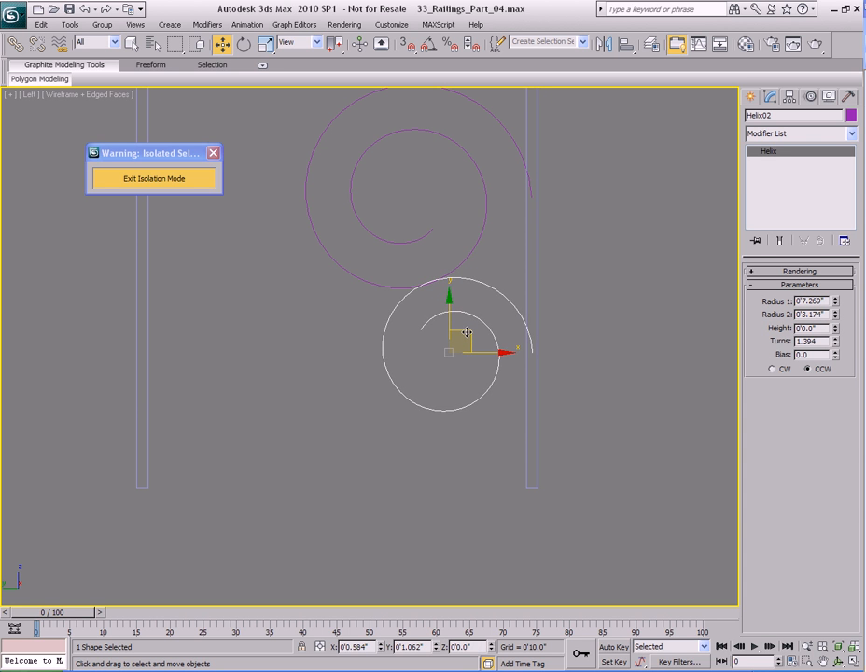
left_click_drag(467, 333, 467, 318)
middle_click_drag(474, 376, 476, 343)
- Clone the middle spiral straight down as one copy, placed at about Z 12'4.4"
key("q")
key("w")
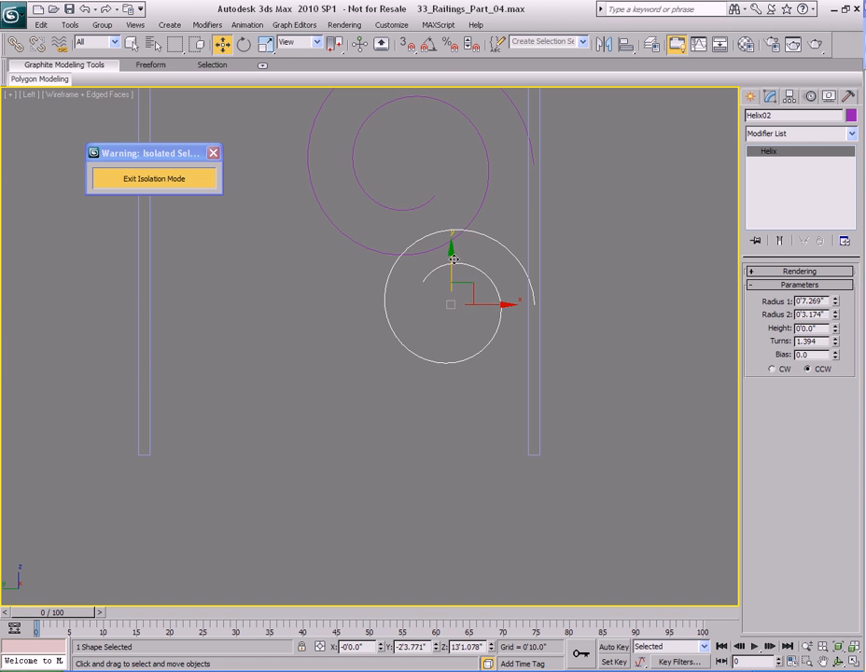
mouse_move(452, 250)
left_mouse_down("shift")
mouse_move(451, 368)
mouse_move(454, 359)
left_mouse_up("shift")
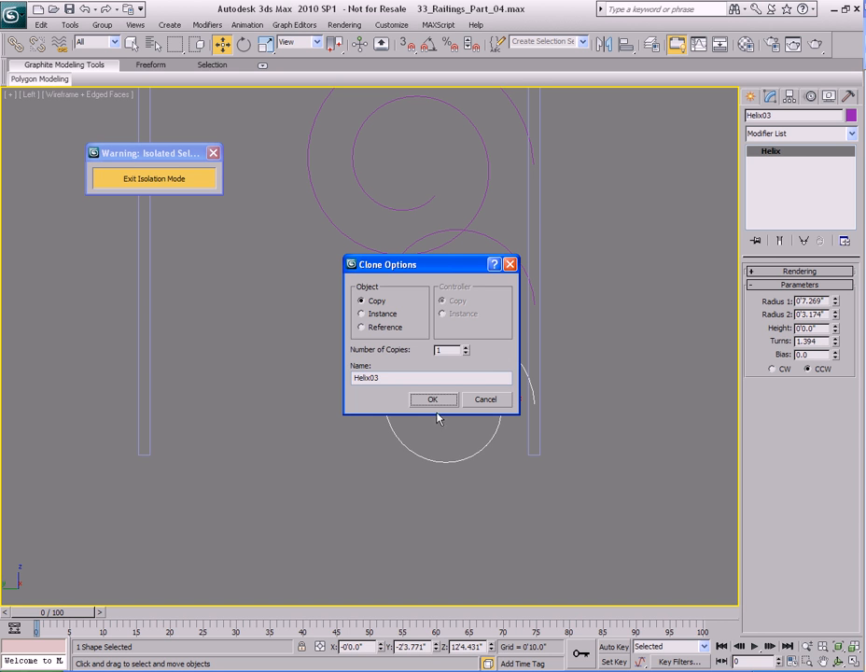
left_click(435, 399)
- Make the lowest spiral clockwise with Radius 1 about 0'4.8" and Radius 2 about 0'1.3", and move it against the middle spiral and post
left_click(773, 369)
left_click_drag(459, 360, 459, 337)
left_click_drag(834, 305, 835, 348)
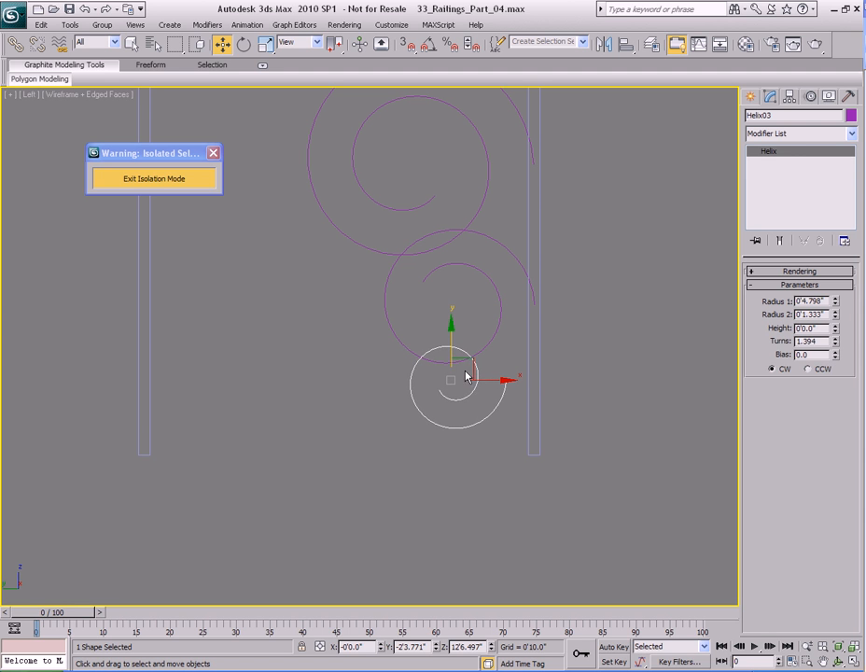
left_click_drag(474, 360, 500, 369)
key("q")
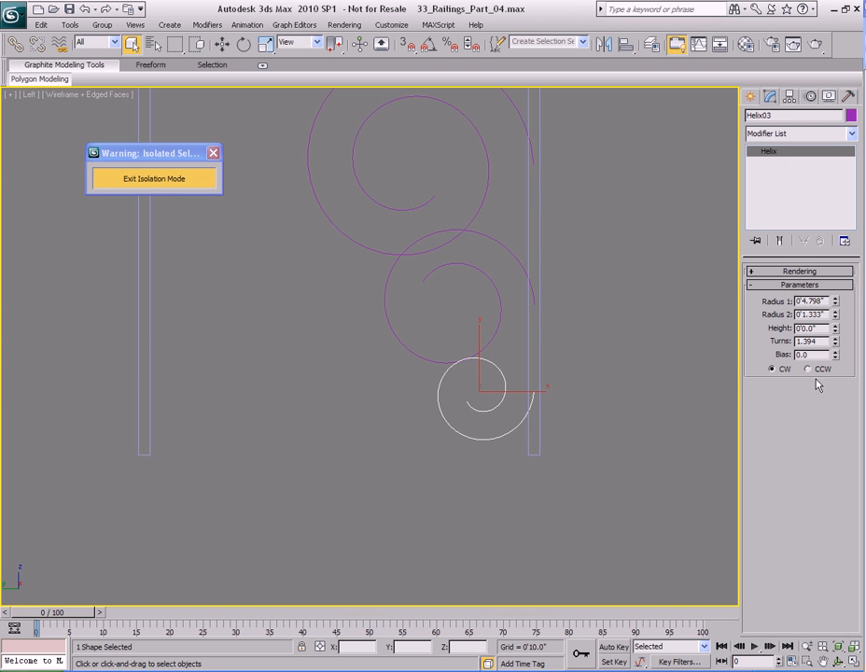
- Set the lowest spiral to 1.762 turns and adjust its height so it meets the middle spiral
left_click_drag(835, 341, 835, 354)
key("w")
left_click_drag(501, 369, 501, 363)
key("q")
middle_click_drag(419, 278, 473, 345)
scroll(474, 344, "down", 2)
middle_click_drag(496, 307, 497, 290)
left_click_drag(835, 341, 835, 304)
key("w")
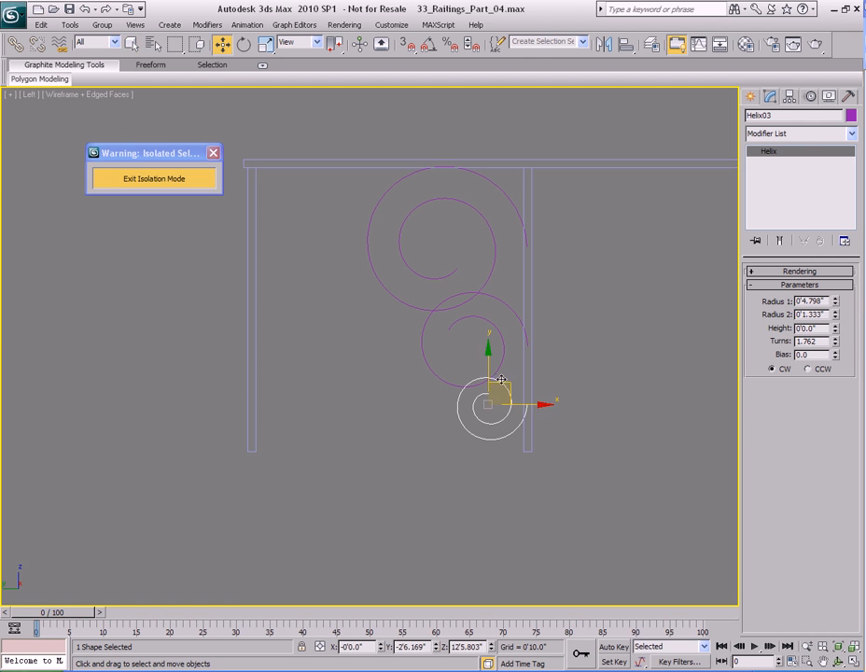
left_click_drag(510, 385, 510, 388)
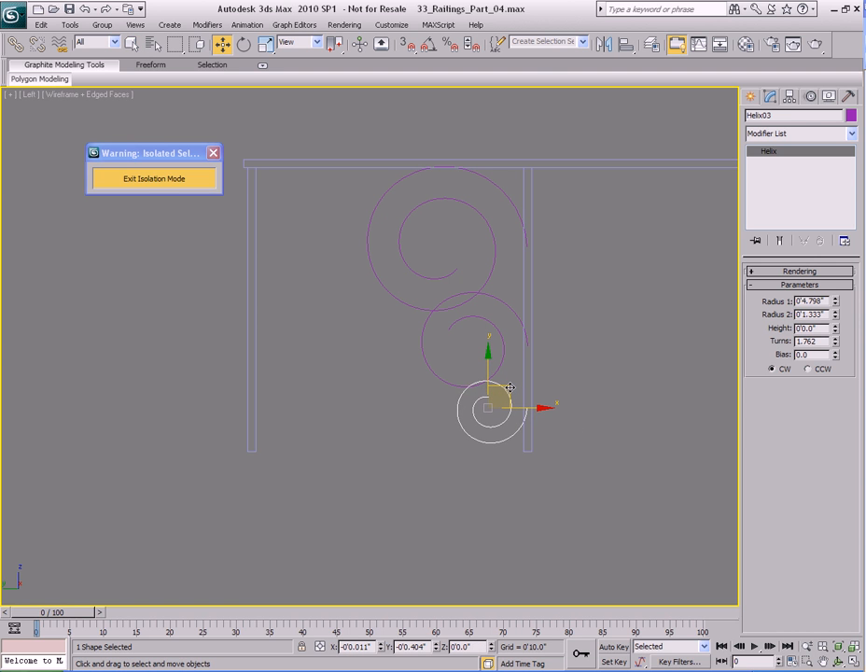
- Set the lowest spiral's Radius 1 to 0'4.27" and Radius 2 to 0'0.853", and nudge it back against the post and middle spiral
left_click_drag(836, 302, 836, 333)
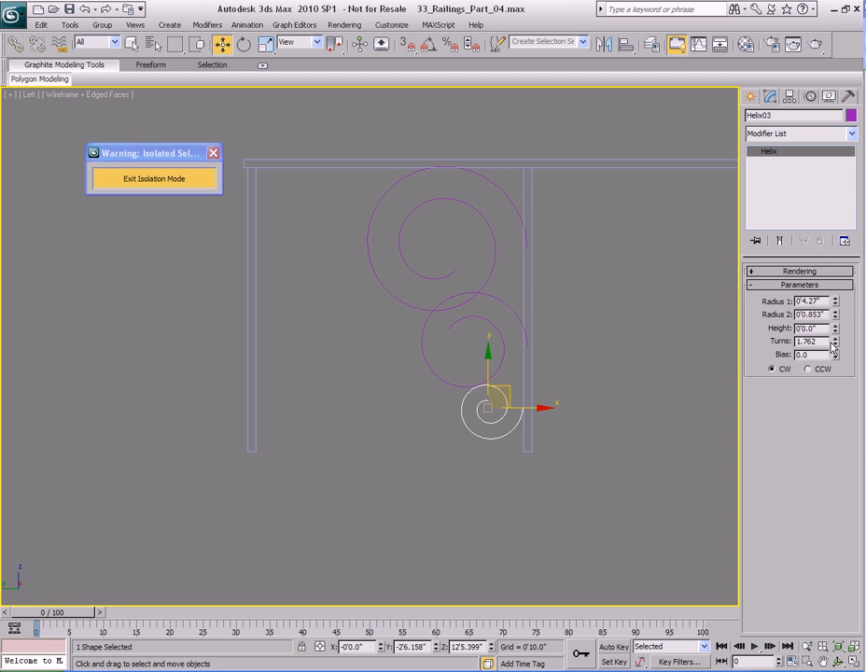
left_click_drag(510, 387, 513, 385)
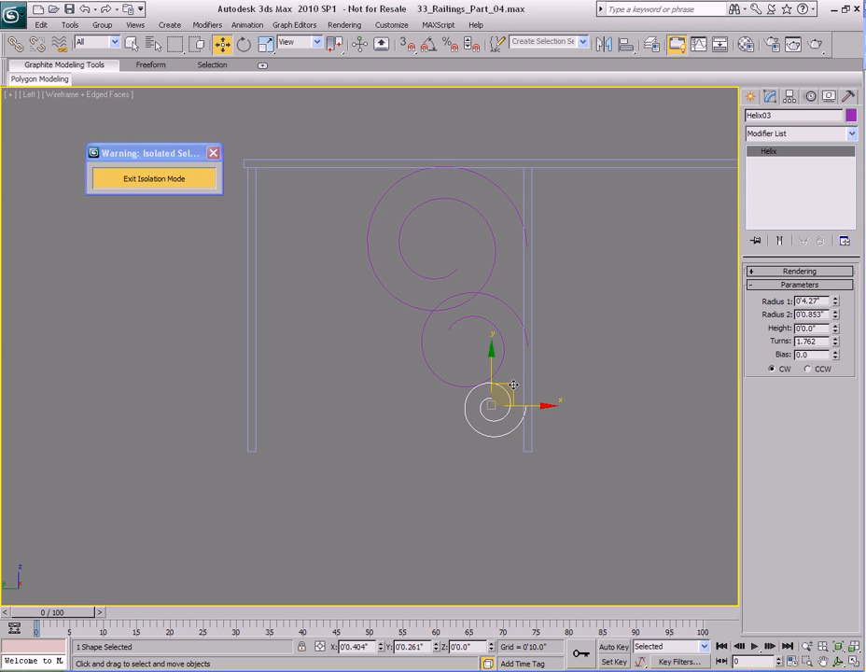
key("q")
- Select the largest spiral and show it up close at an angle in the Perspective view
middle_click_drag(561, 365, 560, 386)
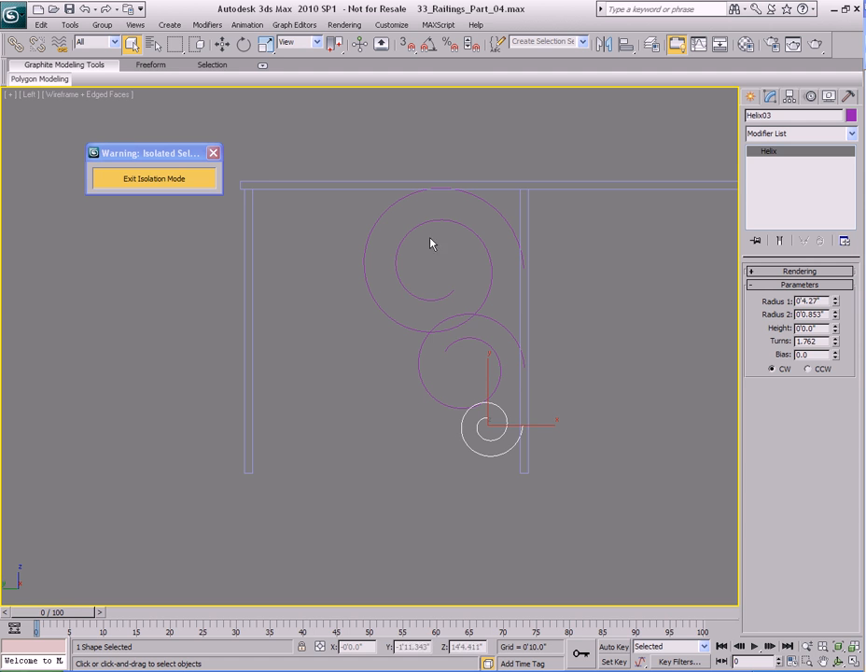
middle_click_drag(443, 485, 450, 362)
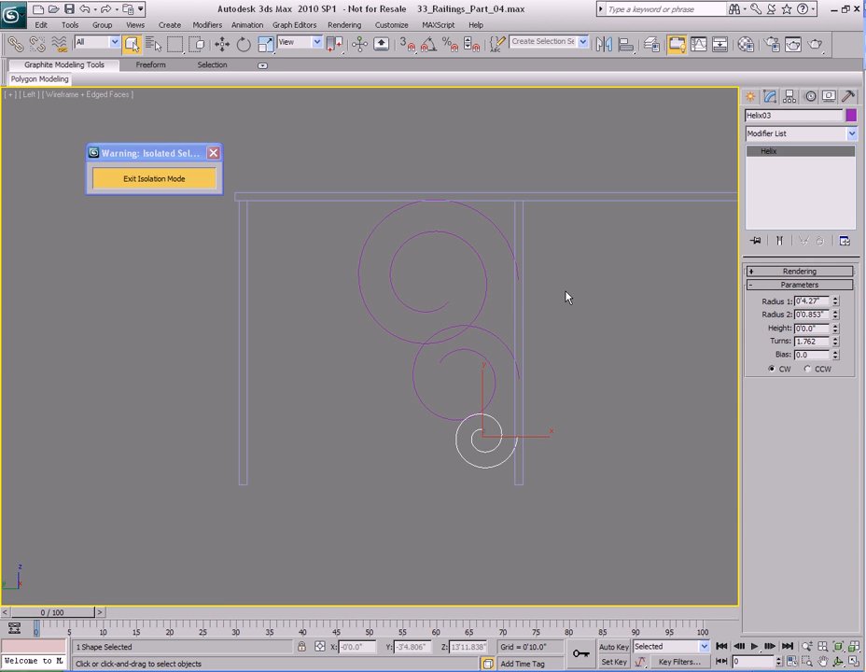
left_click(498, 304)
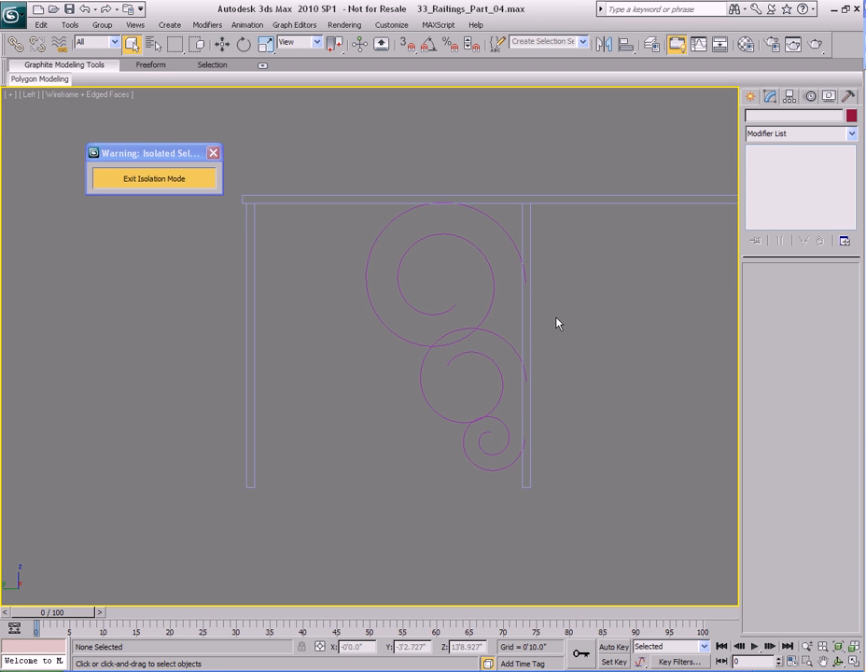
left_click(473, 245)
mouse_move(462, 311)
middle_mouse_down()
mouse_move(460, 328)
mouse_move(474, 325)
middle_mouse_up()
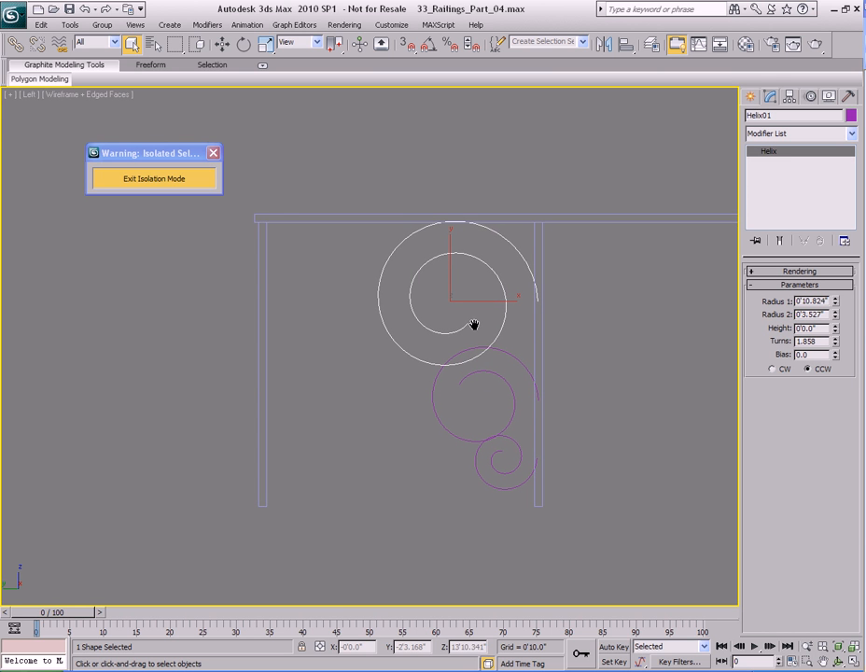
key("p")
middle_click_drag(444, 368, 493, 369, "alt")
scroll(481, 368, "up", 4)
scroll(482, 369, "down", 4)
scroll(507, 360, "up", 3)
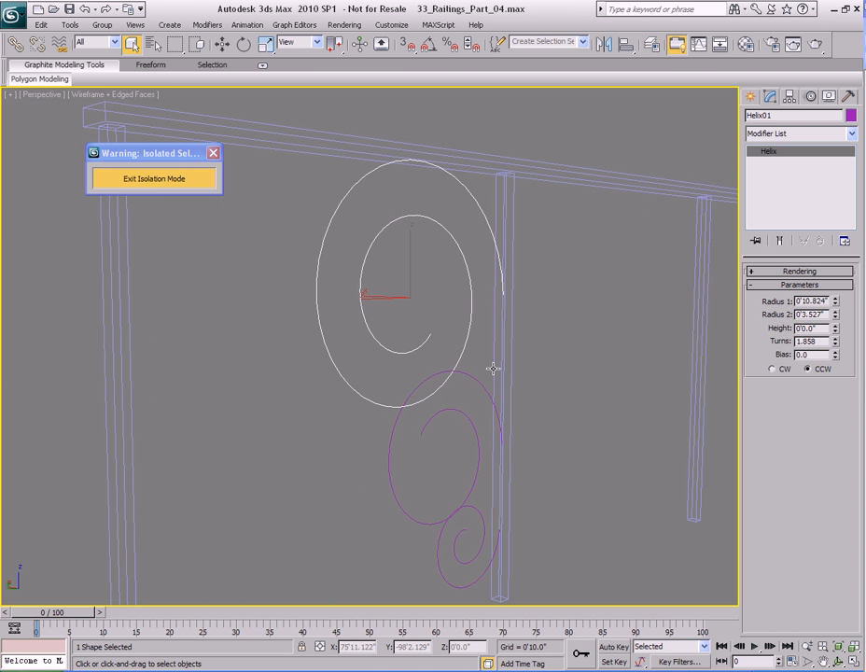
- Shade the viewport and enable the largest spiral in both the renderer and the viewport
left_click(807, 272)
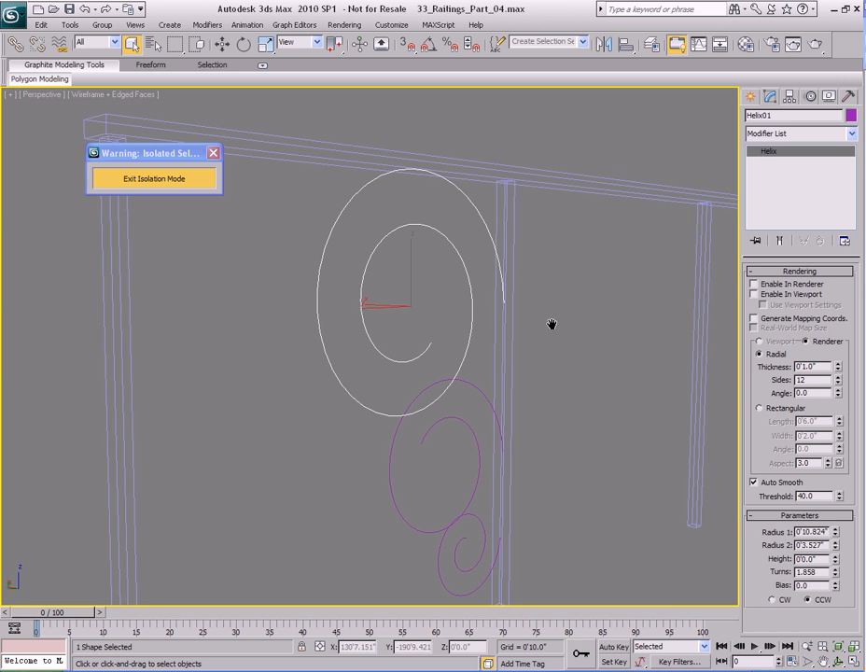
key("F3")
mouse_move(552, 324)
middle_mouse_down()
mouse_move(562, 311)
mouse_move(557, 323)
middle_mouse_up()
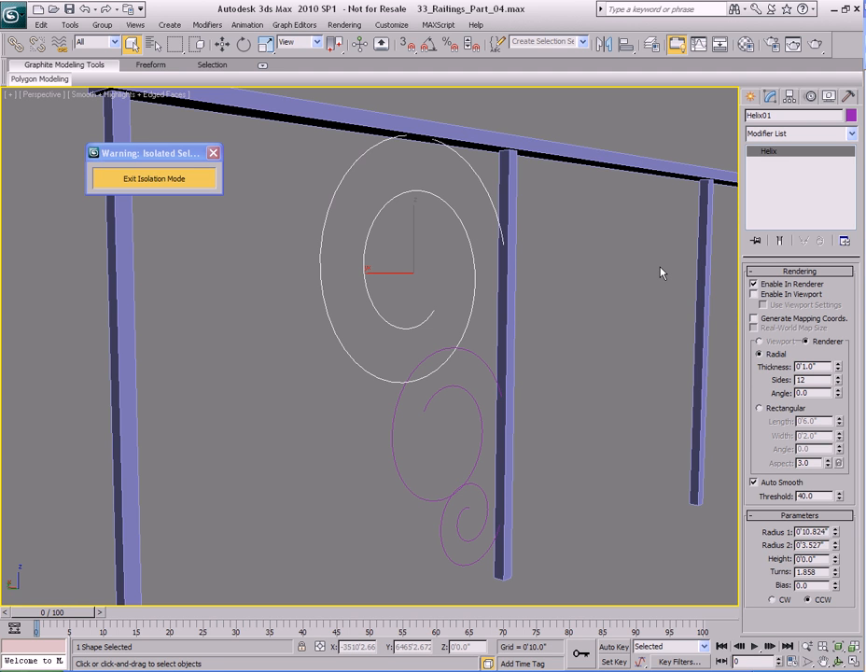
left_click(781, 295)
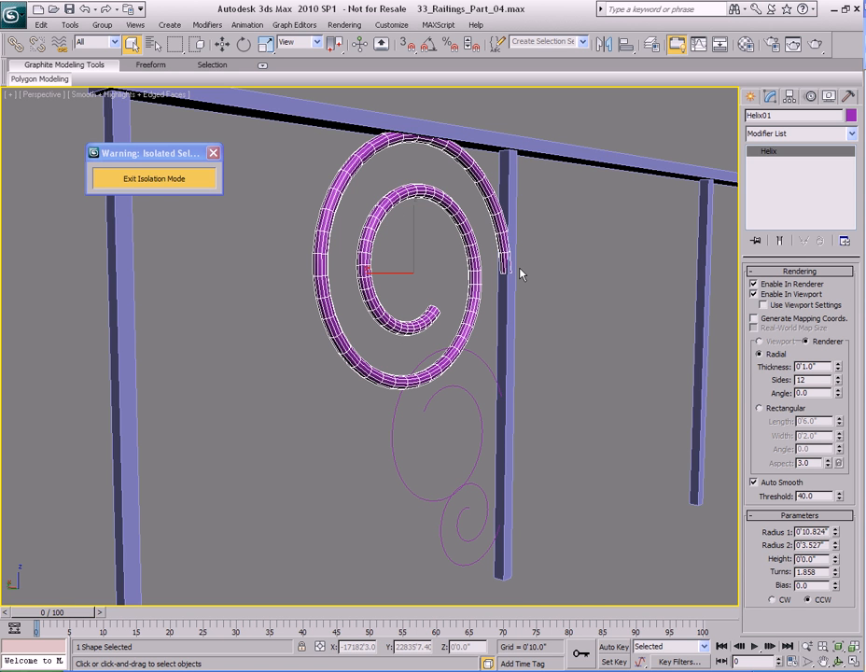
- Change the largest spiral's rendered cross-section from radial to rectangular
scroll(561, 364, "up", 4)
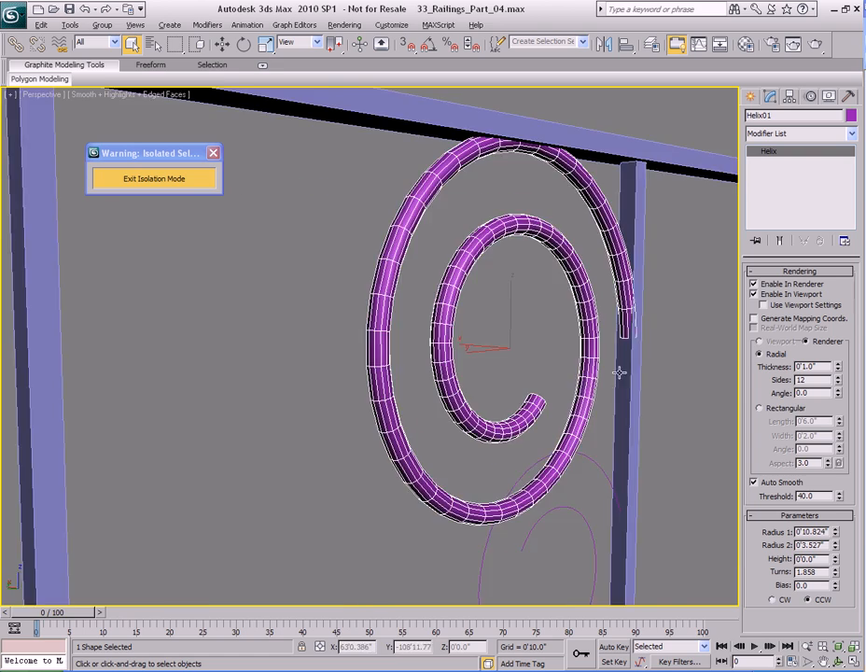
middle_click_drag(661, 366, 574, 372)
middle_click_drag(490, 334, 504, 214)
scroll(525, 298, "down", 3)
mouse_move(567, 295)
middle_mouse_down("alt")
mouse_move(565, 253)
mouse_move(579, 282)
middle_mouse_up("alt")
middle_click_drag(579, 282, 549, 304, "alt")
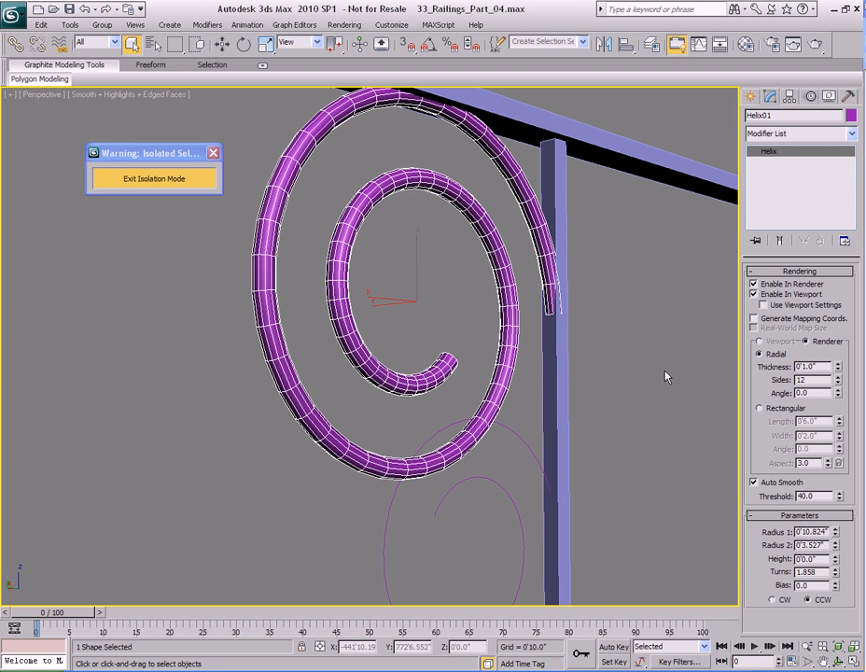
left_click(760, 408)
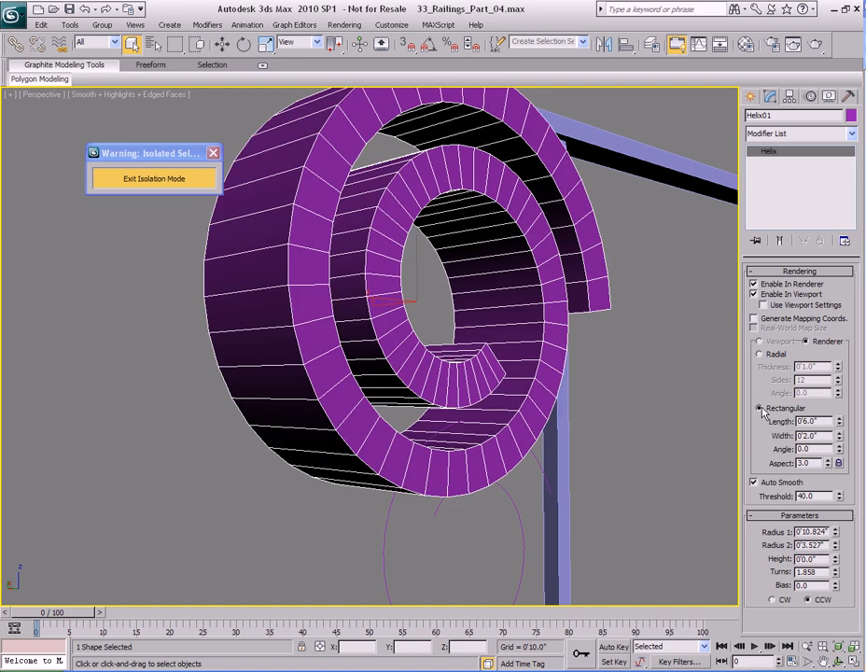
middle_click_drag(571, 353, 560, 378, "alt")
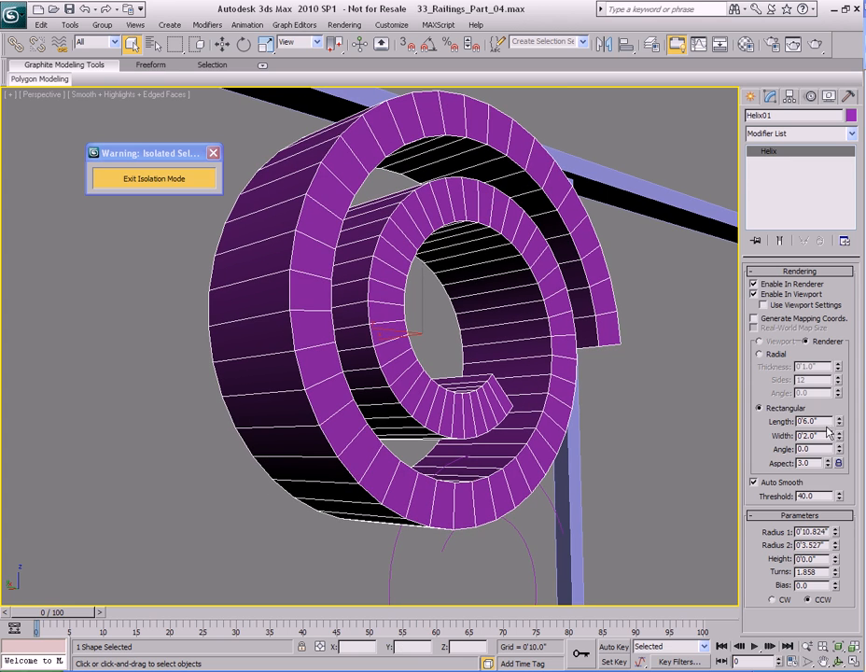
- Set the largest spiral's rectangular cross-section to a length of 0'0.5" and a width of 0'0.3"
left_click_drag(840, 429, 823, 439)
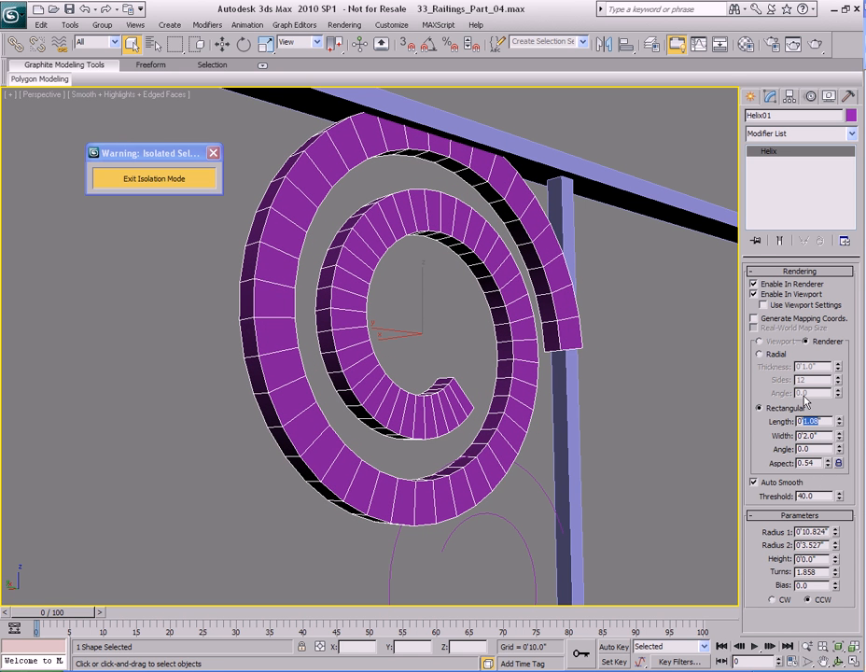
type("5")
key("Return")
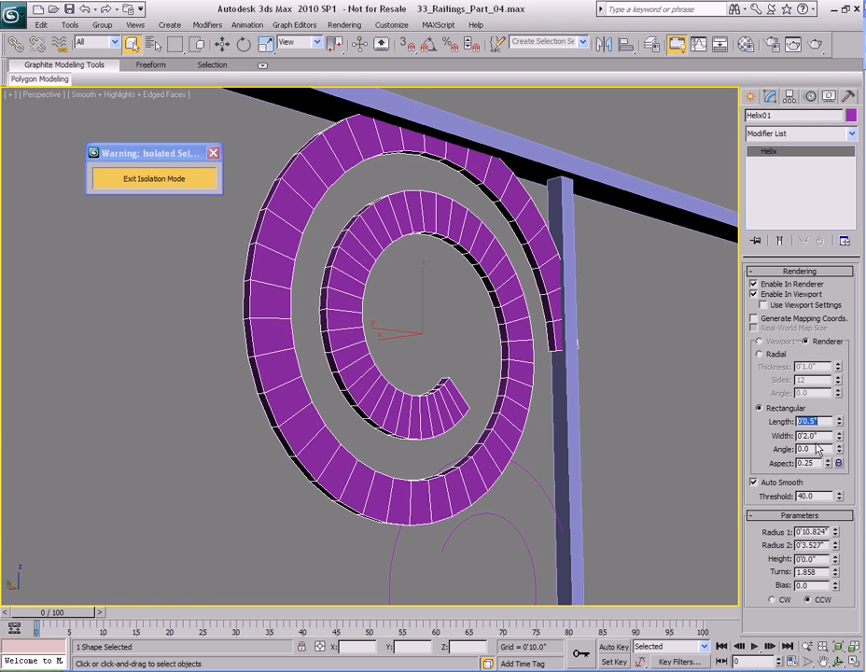
left_click_drag(839, 436, 838, 496)
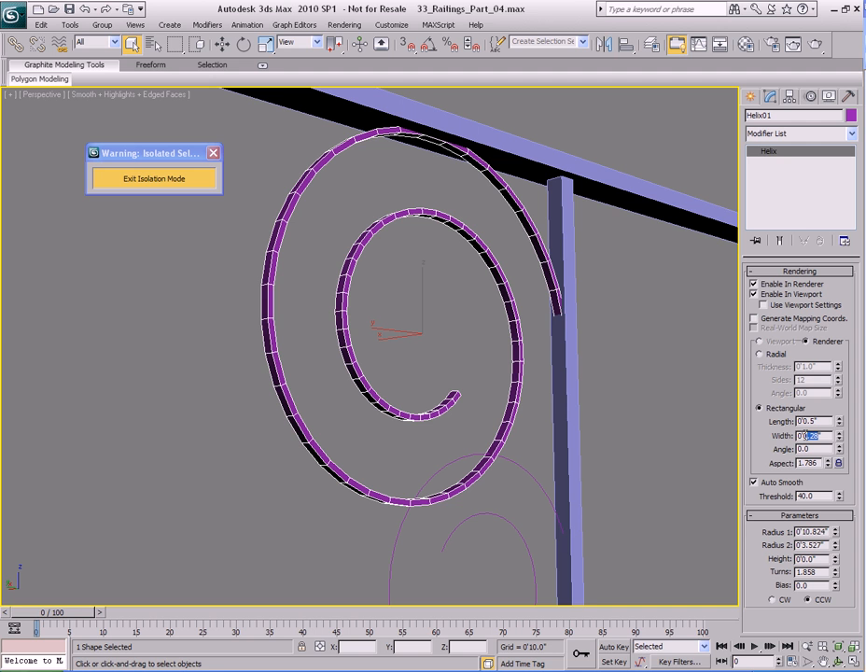
type("0.3")
key("Return")
- Try different angle and aspect values for the largest spiral's rectangular cross-section, and undo each trial
left_click_drag(840, 448, 665, 330)
key("ctrl+z")
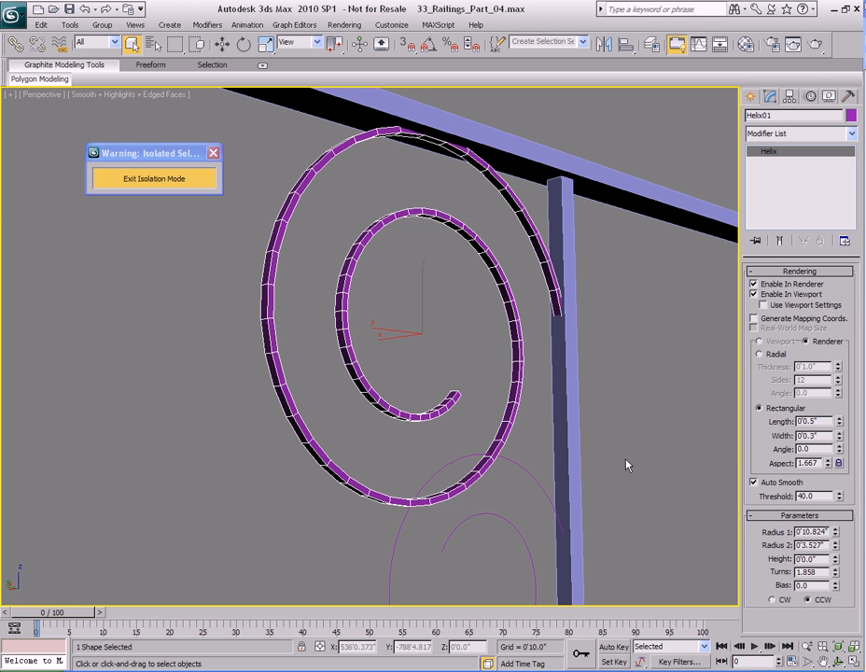
left_click_drag(827, 465, 809, 420)
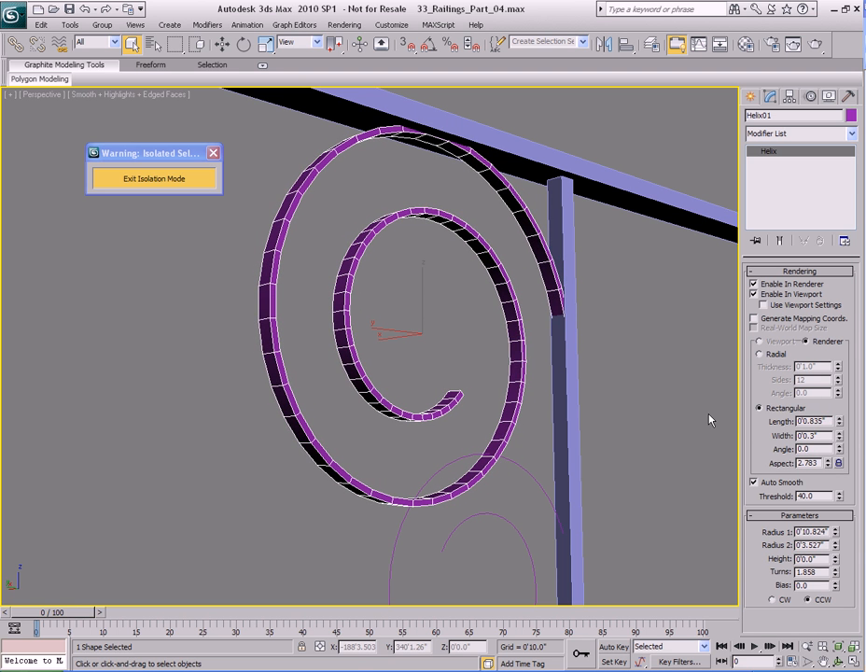
key("ctrl+z")
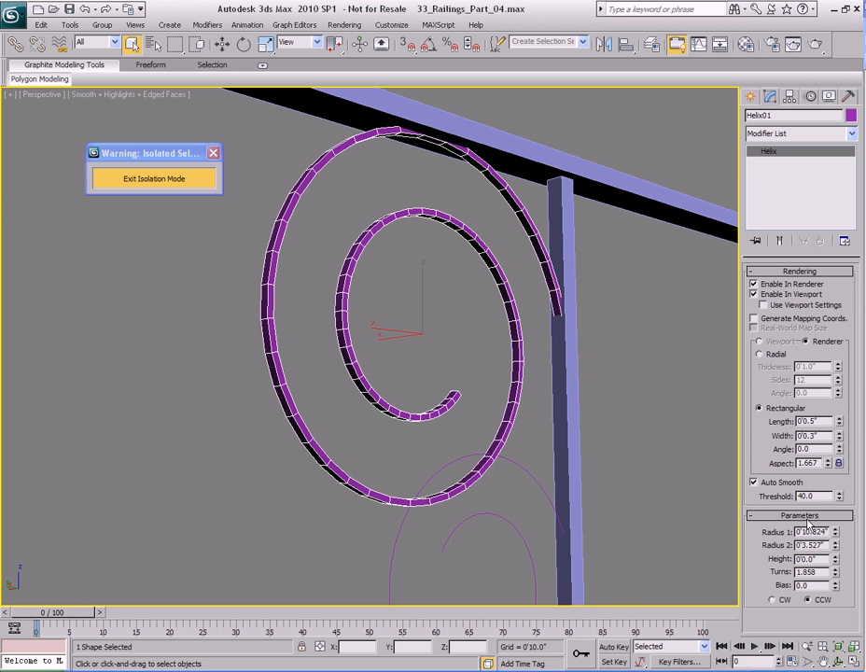
- Collapse the Rendering settings and set the largest spiral's Radius 2 to 0'1.676" and Turns to 1.691
mouse_move(443, 313)
middle_mouse_down("alt")
mouse_move(449, 299)
mouse_move(406, 306)
mouse_move(428, 308)
middle_mouse_up("alt")
scroll(428, 308, "down", 3)
scroll(427, 310, "down", 2)
middle_click_drag(482, 296, 459, 329, "alt")
scroll(497, 296, "up", 3)
left_click(809, 271)
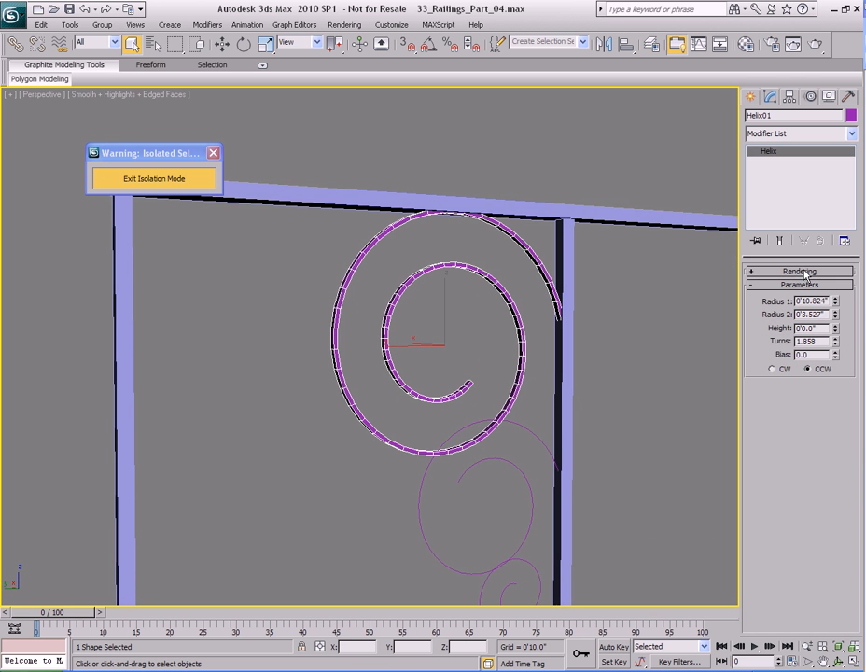
scroll(483, 304, "up", 3)
middle_click_drag(533, 276, 570, 314, "alt")
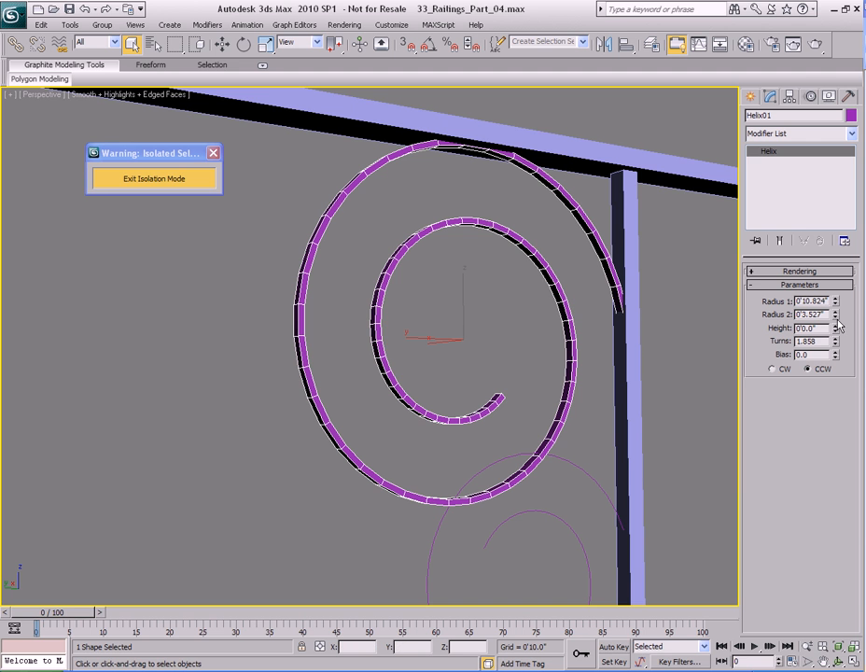
left_click_drag(836, 315, 836, 352)
middle_click_drag(580, 333, 523, 340, "alt")
scroll(503, 330, "down", 4)
mouse_move(834, 320)
left_mouse_down()
mouse_move(834, 312)
mouse_move(832, 339)
mouse_move(835, 290)
mouse_move(835, 299)
left_mouse_up()
middle_click_drag(403, 327, 411, 298, "alt")
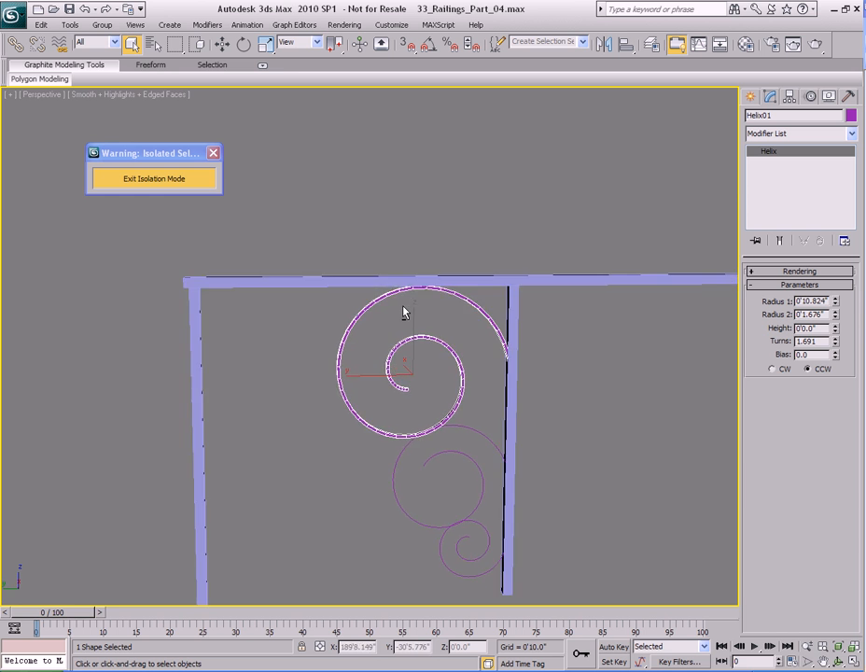
- Set the largest spiral's Radius 1 to 0'11.04" so its outer end meets the post
scroll(404, 307, "up", 5)
middle_click_drag(483, 305, 429, 310, "alt")
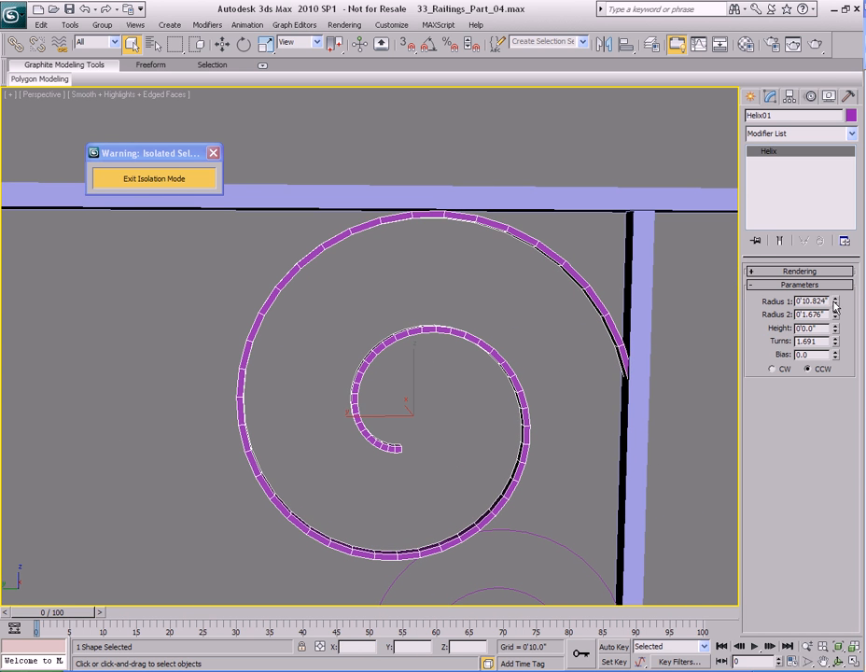
left_click_drag(835, 306, 837, 302)
left_click(836, 300)
middle_click_drag(473, 334, 495, 326, "alt")
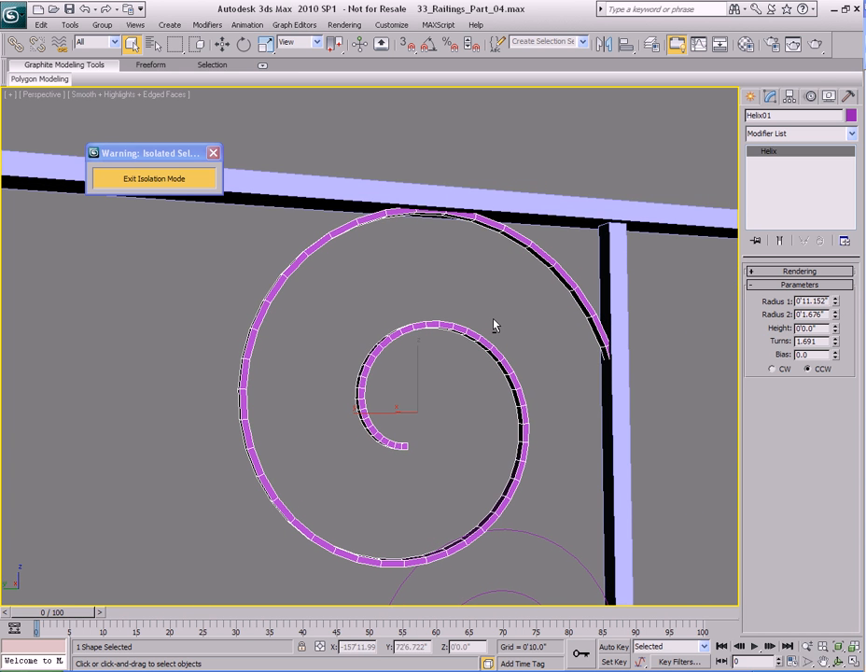
left_click(835, 304)
middle_click_drag(522, 281, 516, 284, "alt")
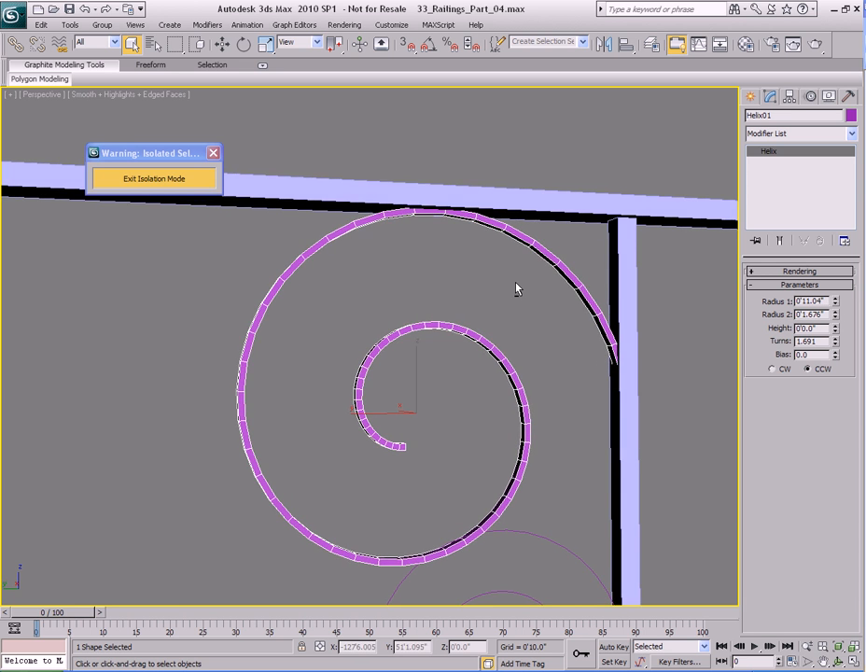
- Select the middle spiral, enable it in the renderer and viewport, and give it a rectangular cross-section
scroll(515, 284, "down", 4)
middle_click_drag(410, 403, 441, 296)
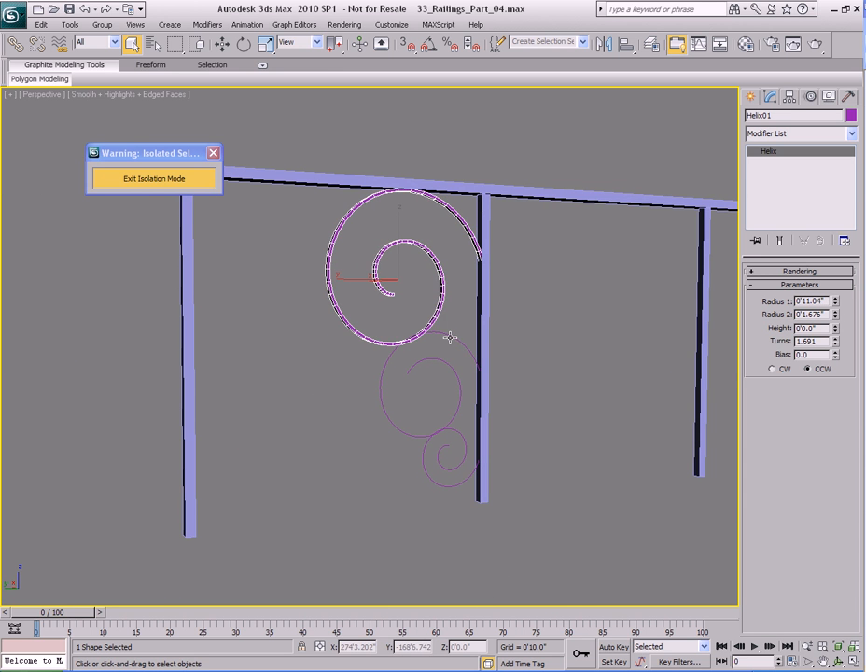
left_click(449, 336)
left_click(795, 271)
left_click(775, 283)
left_click(773, 295)
middle_click_drag(520, 333, 505, 270)
scroll(507, 280, "up", 4)
scroll(507, 281, "down", 2)
left_click(772, 409)
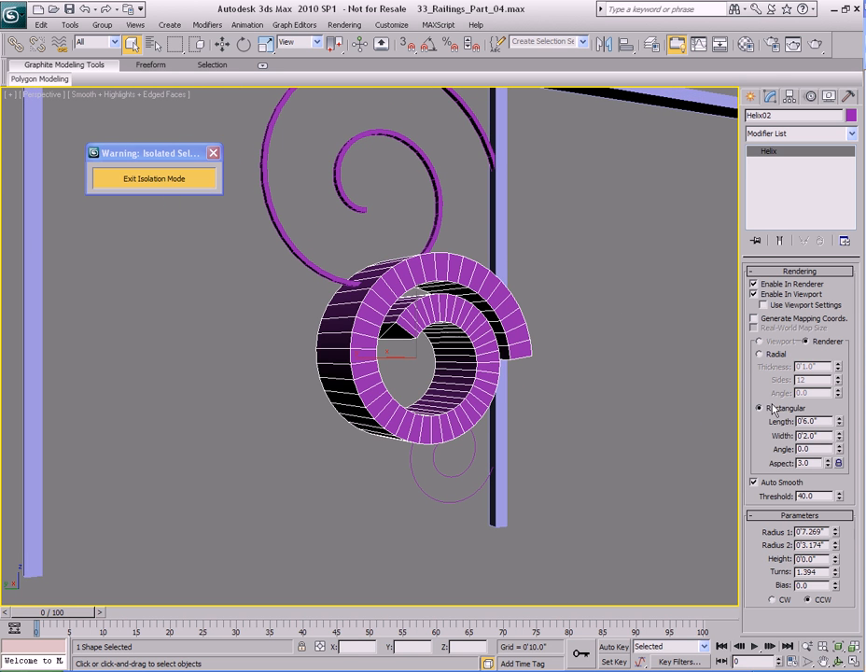
- Set the middle spiral's rectangular length to 0'0.42" and width to 0'0.3", and check where it overlaps the largest spiral
left_click_drag(839, 422, 832, 492)
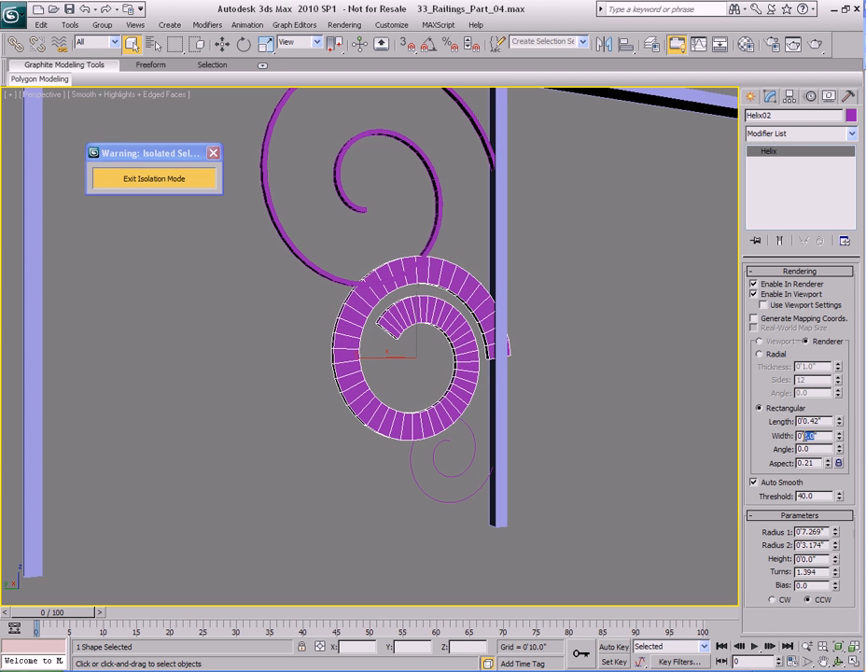
type("0.3")
key("Return")
scroll(392, 374, "up", 6)
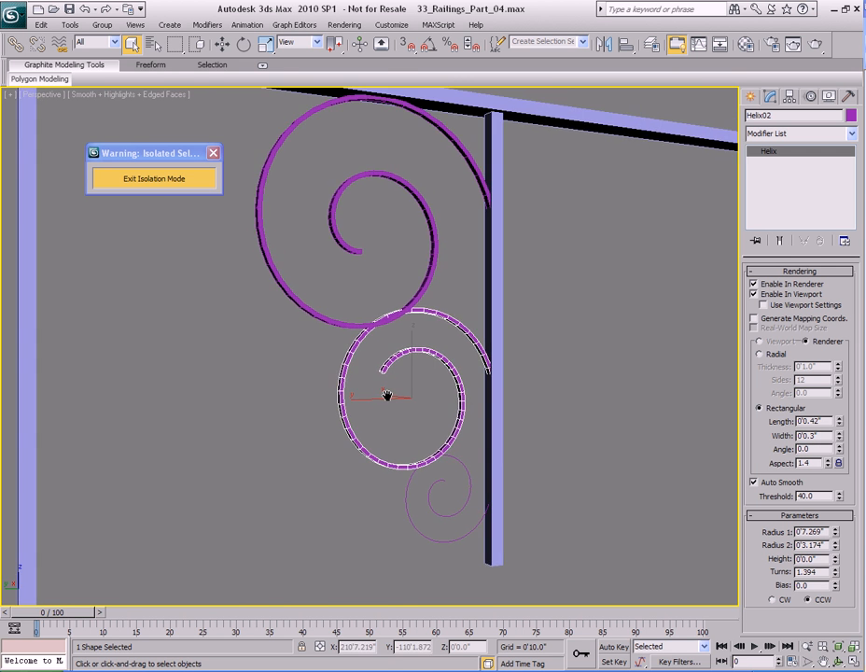
scroll(431, 379, "up", 4)
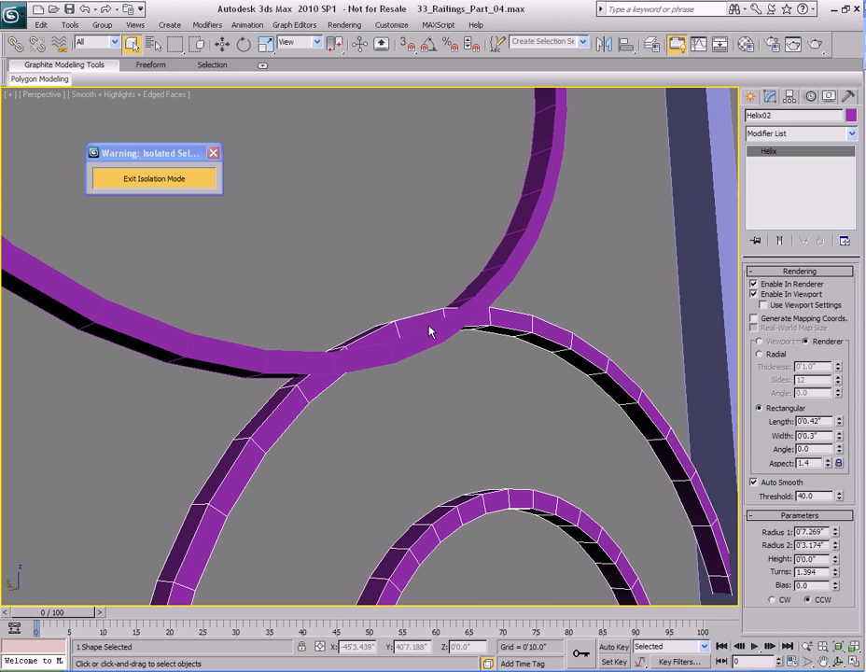
middle_click_drag(469, 378, 477, 348)
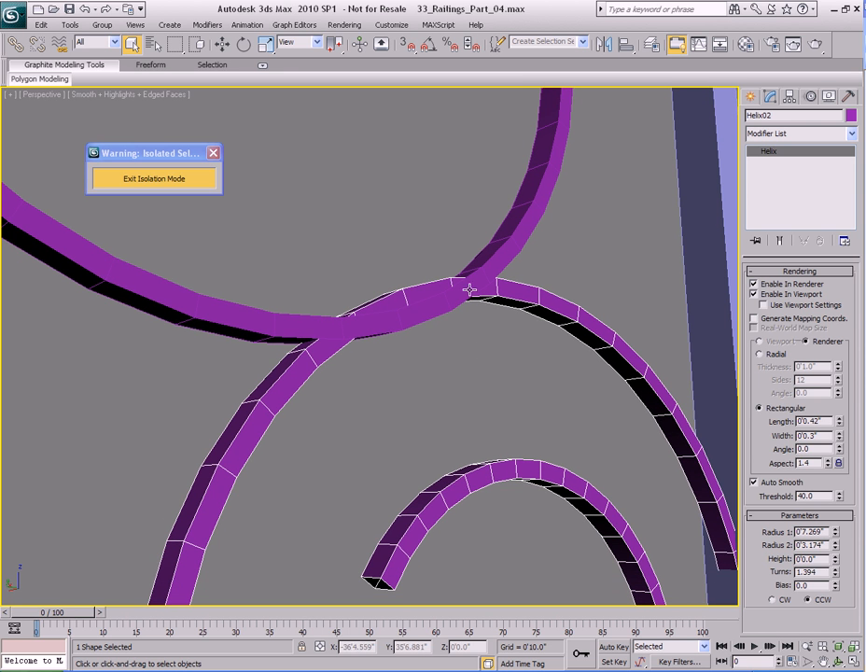
middle_click_drag(530, 376, 467, 345, "alt")
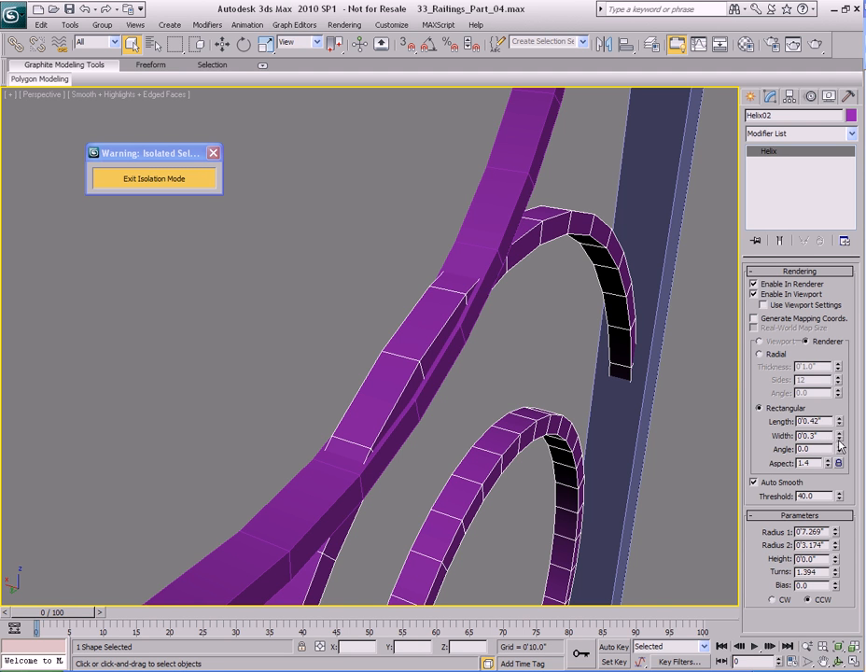
left_click_drag(841, 428, 820, 422)
middle_click_drag(542, 437, 491, 390, "alt")
- Select the lowest spiral, enable it in the renderer and viewport, and give it a rectangular cross-section
scroll(491, 390, "down", 5)
middle_click_drag(501, 490, 530, 390)
left_click(503, 362)
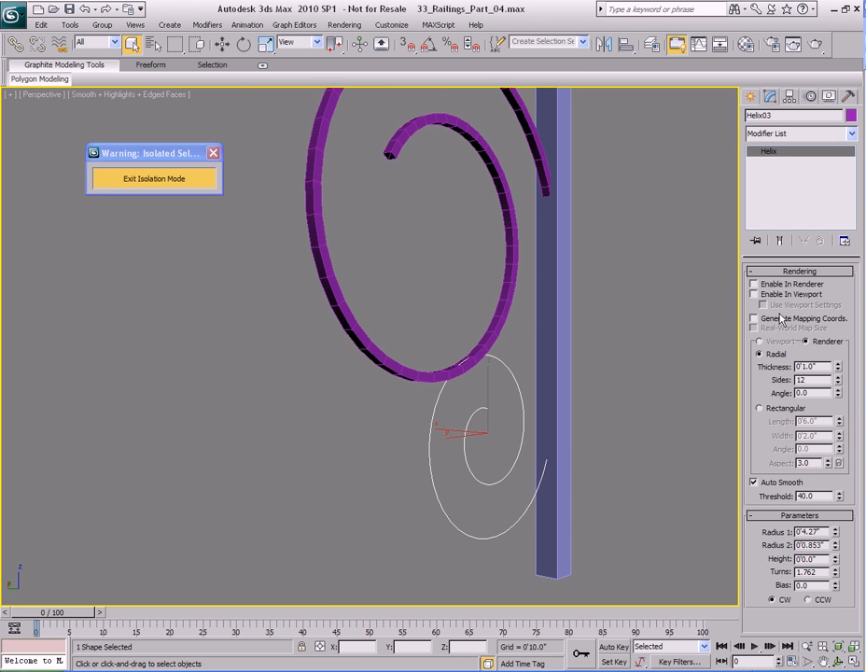
left_click(771, 286)
left_click(774, 295)
middle_click_drag(531, 417, 476, 357)
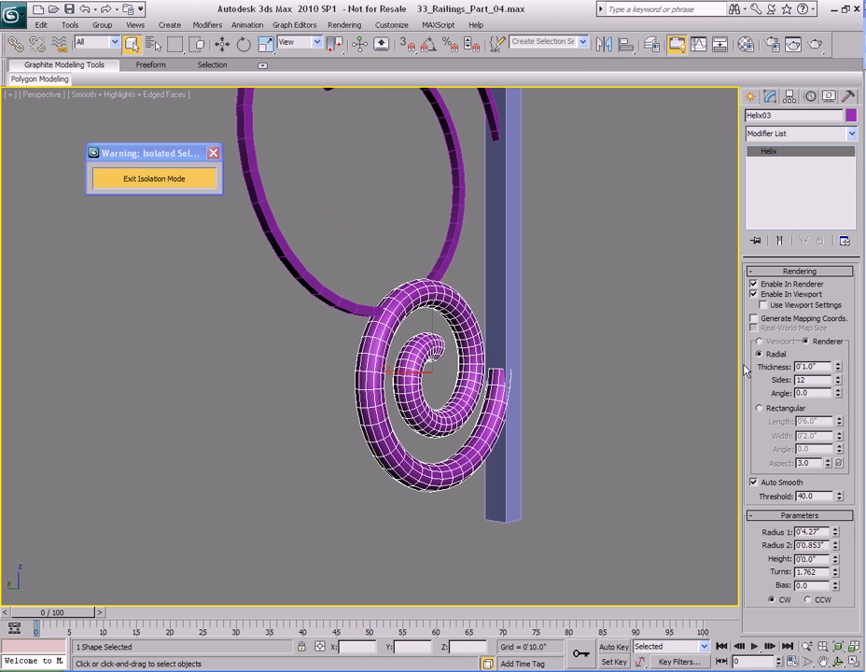
left_click(761, 408)
- Set the lowest spiral's rectangular cross-section to a length of 0'0.19" and a width of 0'0.12"
scroll(490, 402, "up", 4)
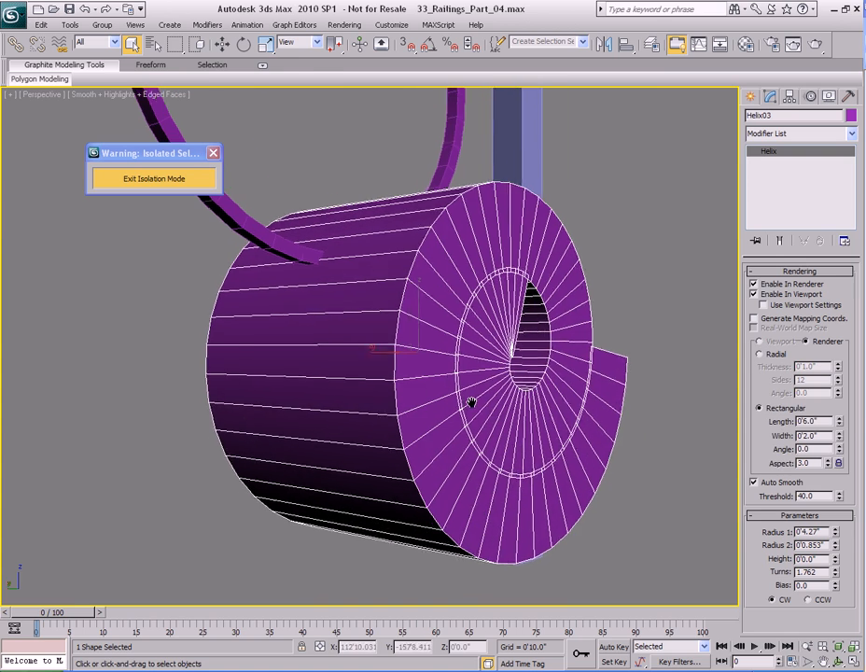
left_click_drag(840, 423, 838, 484)
scroll(387, 248, "up", 5)
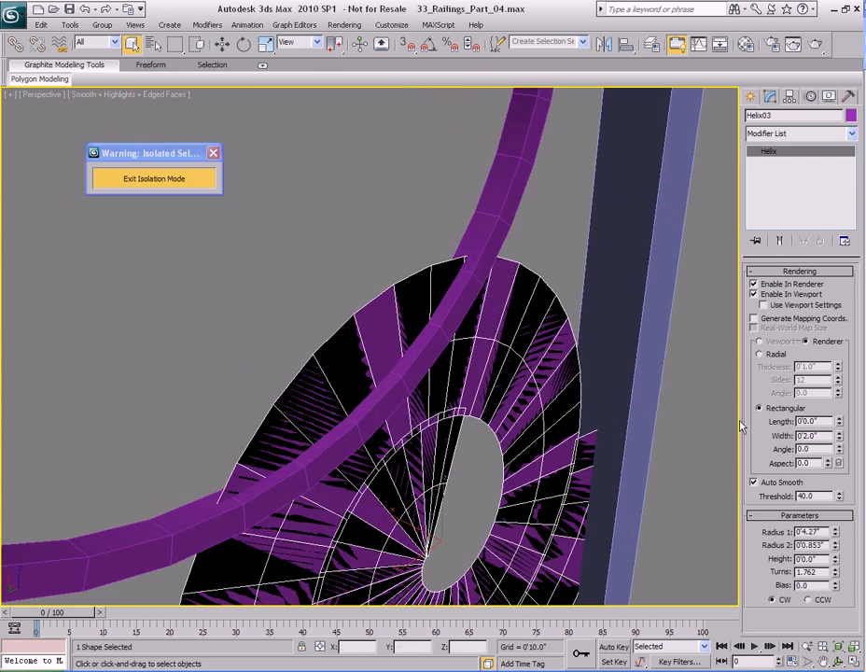
left_click_drag(839, 423, 838, 408)
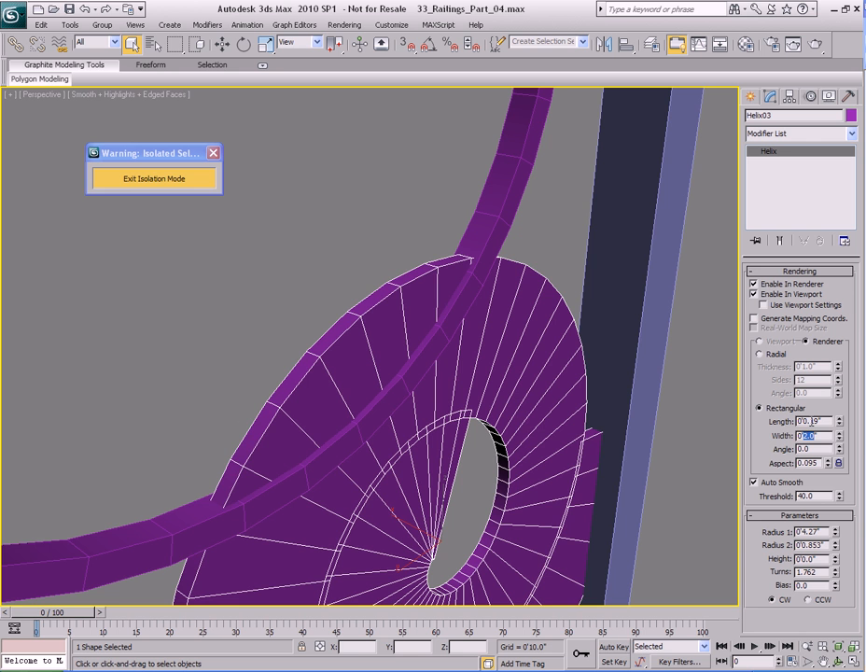
type("3")
key("Return")
middle_click_drag(541, 392, 523, 436, "alt")
scroll(523, 434, "down", 3)
middle_click_drag(488, 358, 576, 402)
scroll(488, 389, "up", 4)
left_click(838, 439)
left_click_drag(839, 439, 838, 457)
middle_click_drag(529, 411, 458, 398, "alt")
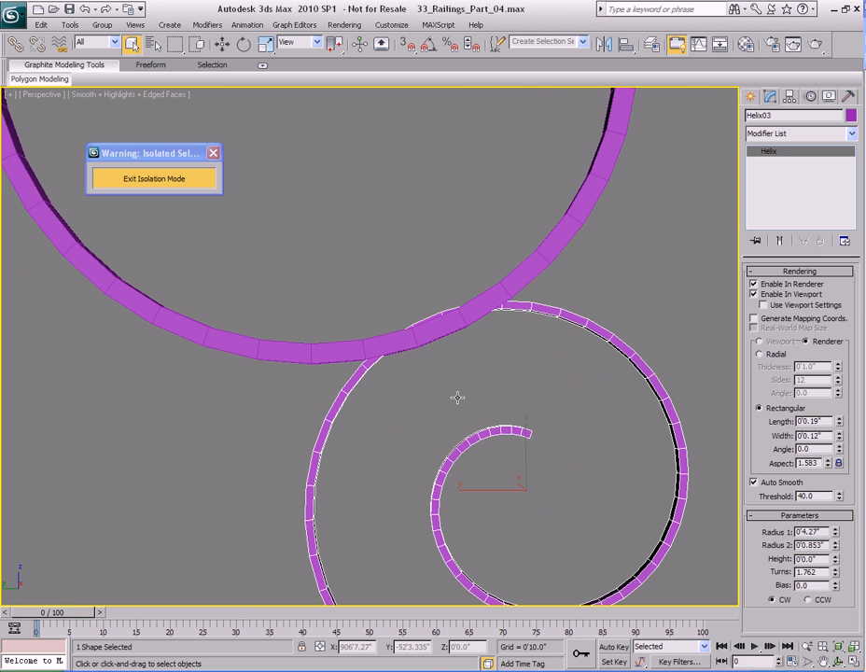
- Deselect everything and examine how the three spirals fit together against the post and top rail
scroll(458, 398, "down", 3)
middle_click_drag(472, 287, 497, 439)
scroll(493, 385, "down", 3)
middle_click_drag(449, 327, 461, 373)
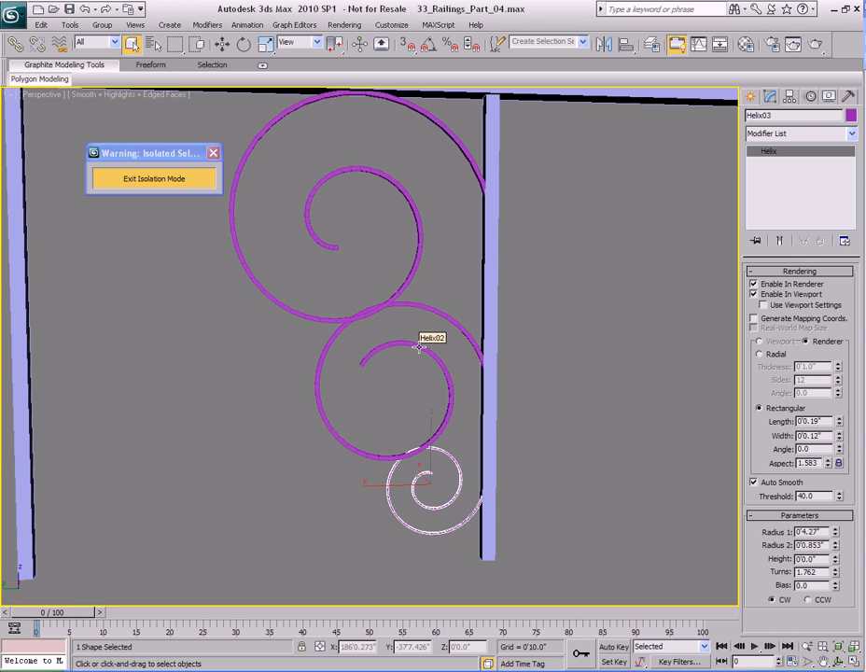
left_click(466, 375)
scroll(504, 382, "down", 5)
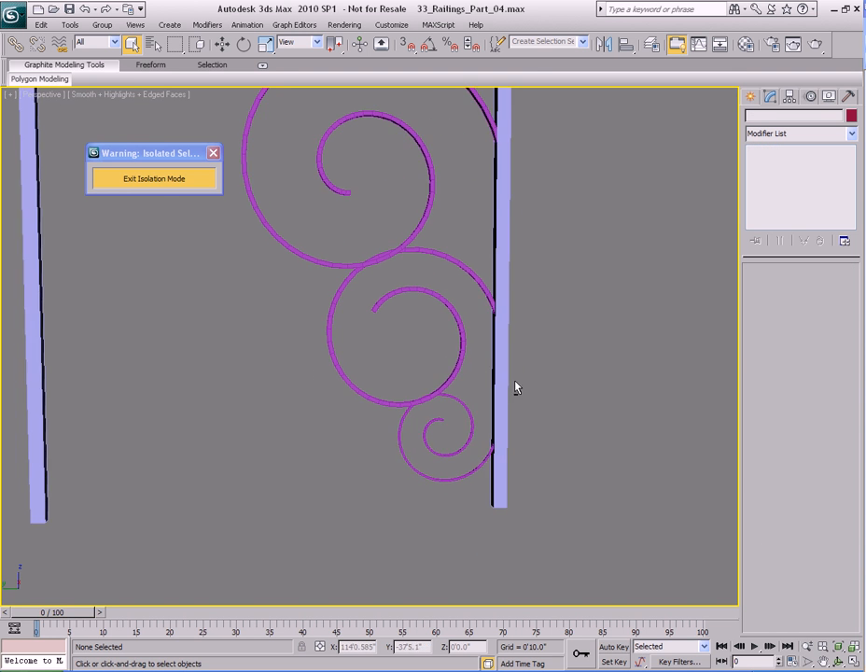
scroll(500, 383, "up", 10)
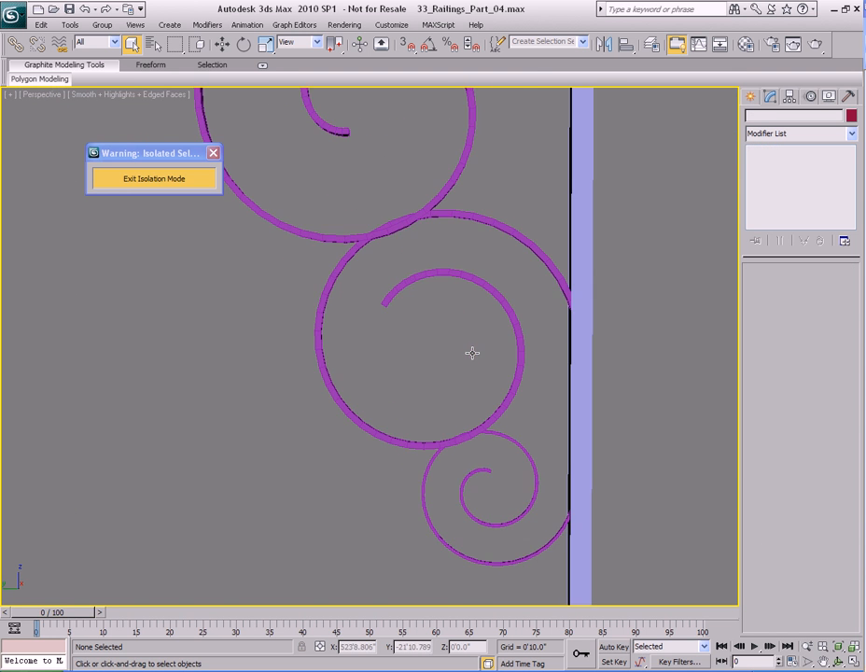
scroll(484, 375, "down", 5)
middle_click_drag(484, 375, 513, 388, "alt")
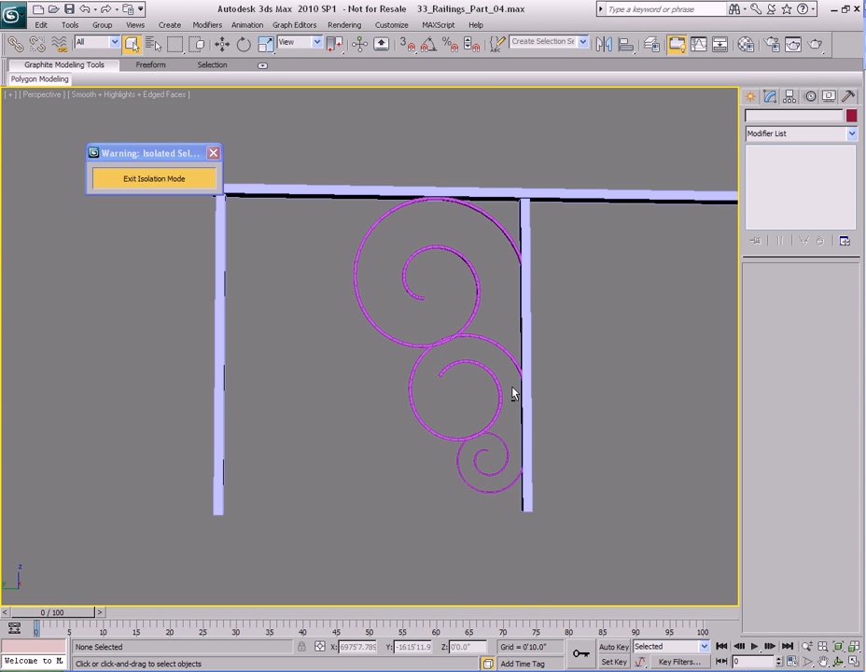
middle_click_drag(513, 363, 519, 382, "alt")
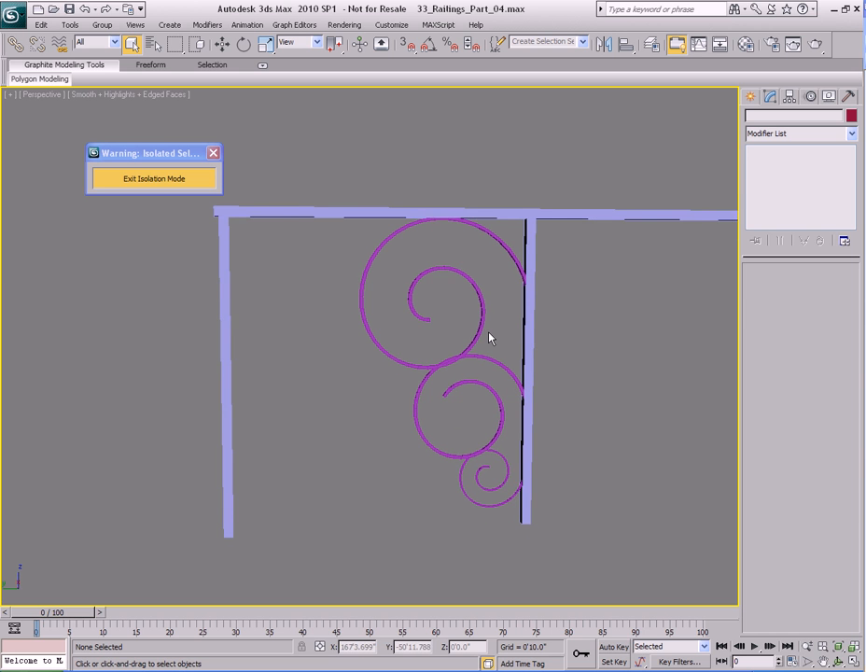
middle_click_drag(491, 338, 489, 354, "alt")
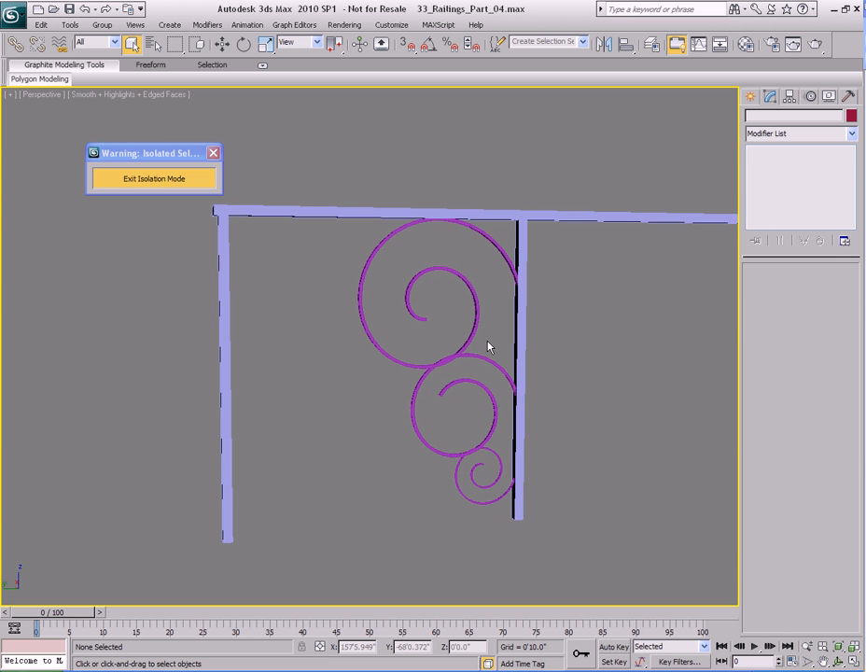
middle_click_drag(499, 371, 419, 287, "alt")
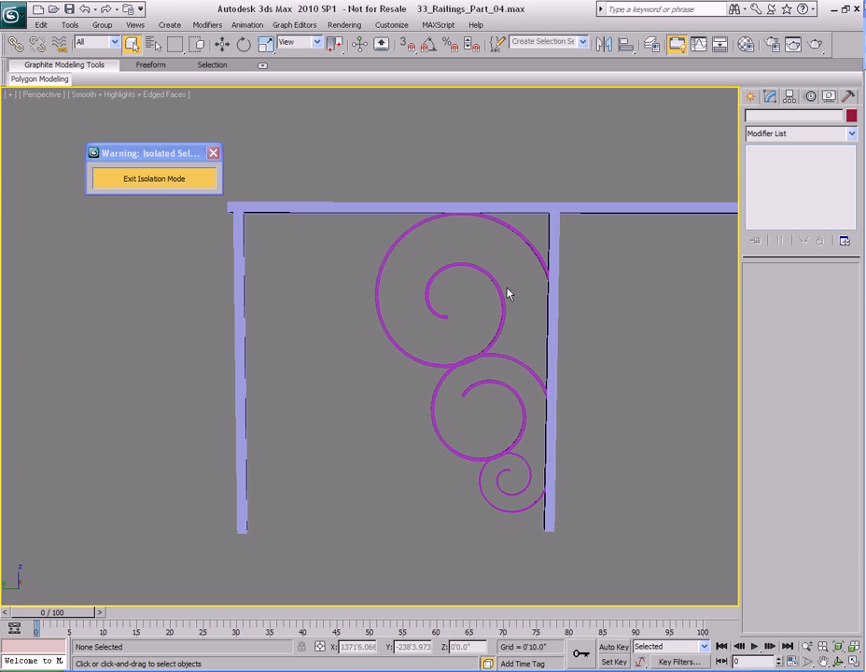
middle_click_drag(487, 367, 454, 266, "alt")
- Select the largest spiral and convert it to an Editable Poly
scroll(443, 359, "up", 4)
left_click(457, 256)
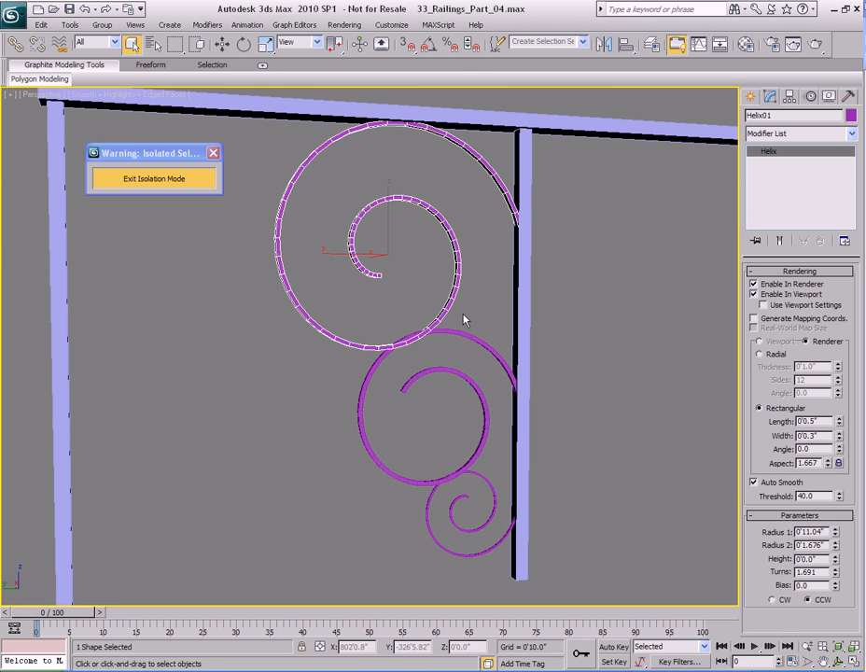
right_click(456, 222)
mouse_move(488, 340)
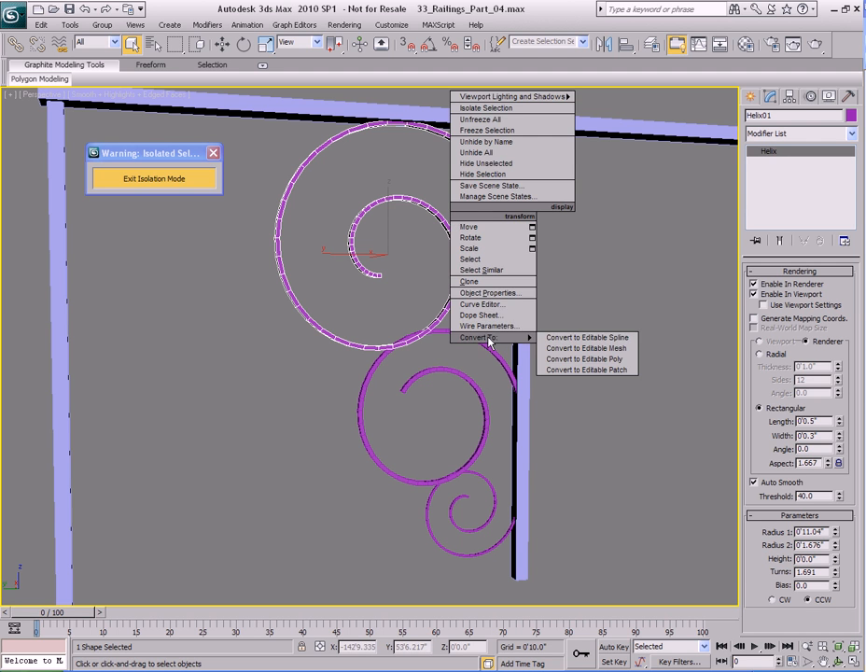
left_click(592, 359)
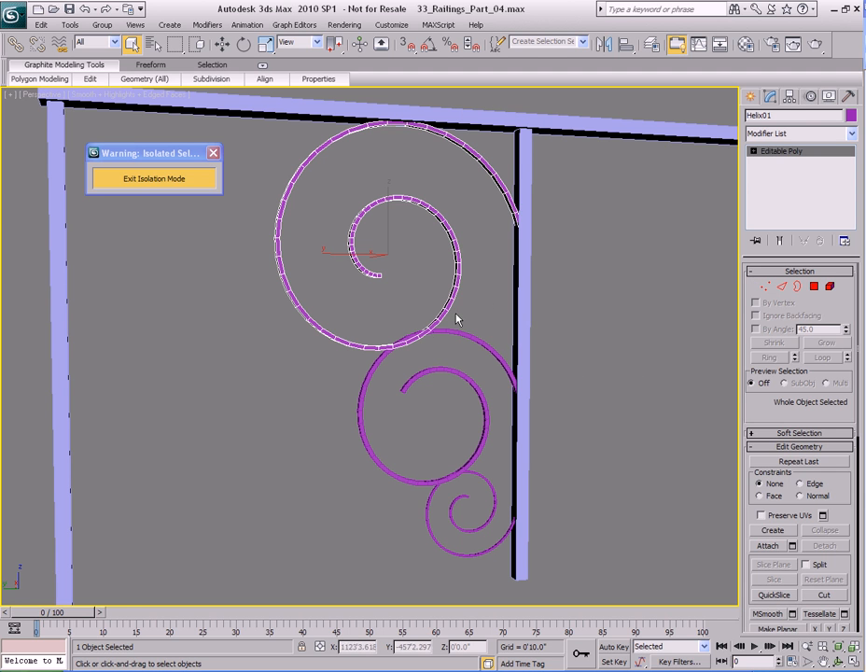
- Convert the middle spiral to an Editable Poly
left_click(475, 337)
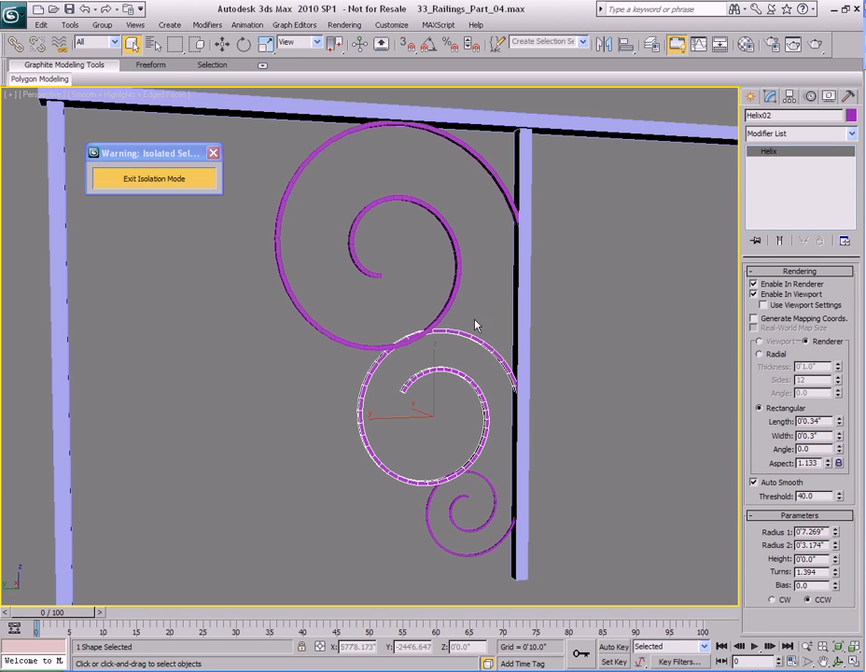
right_click(476, 265)
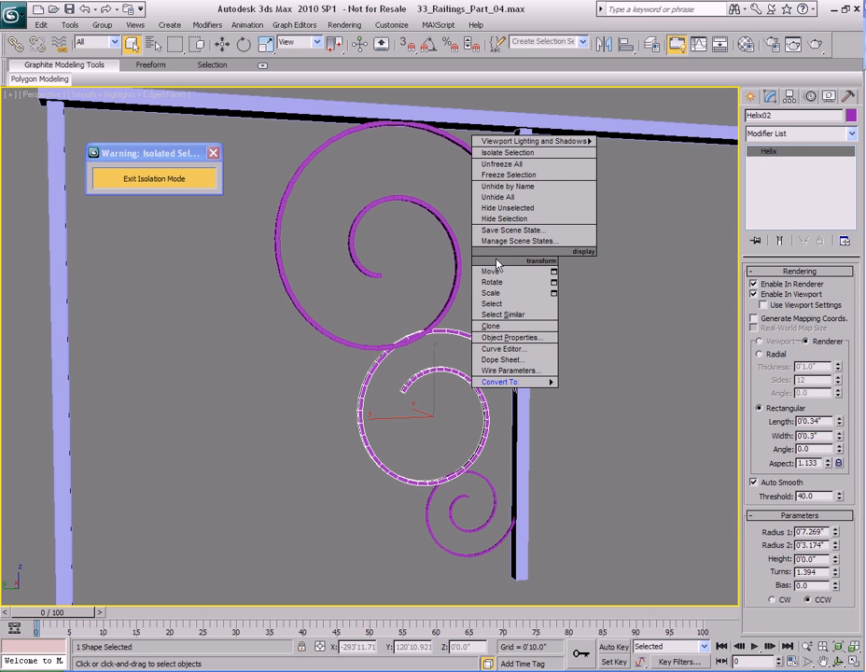
mouse_move(522, 382)
left_click(579, 403)
- Select the lowest, smallest spiral and convert it to an Editable Poly
middle_click_drag(425, 445, 434, 365)
left_click(502, 408)
left_click(504, 420)
right_click(497, 334)
mouse_move(537, 457)
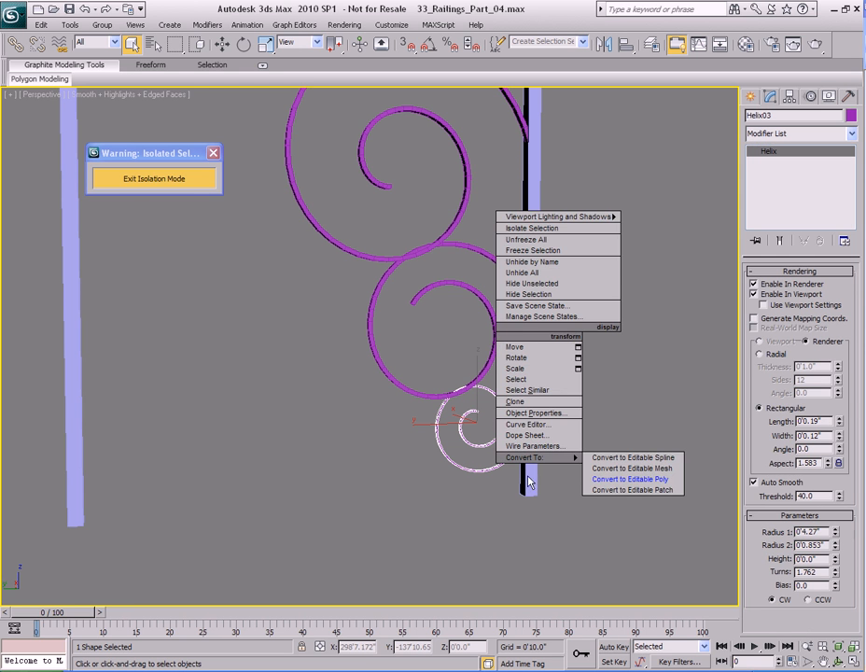
left_click(621, 479)
- Attach the middle and lowest spirals to the largest spiral so that all three form one object
middle_click_drag(394, 327, 410, 419)
left_click(495, 332)
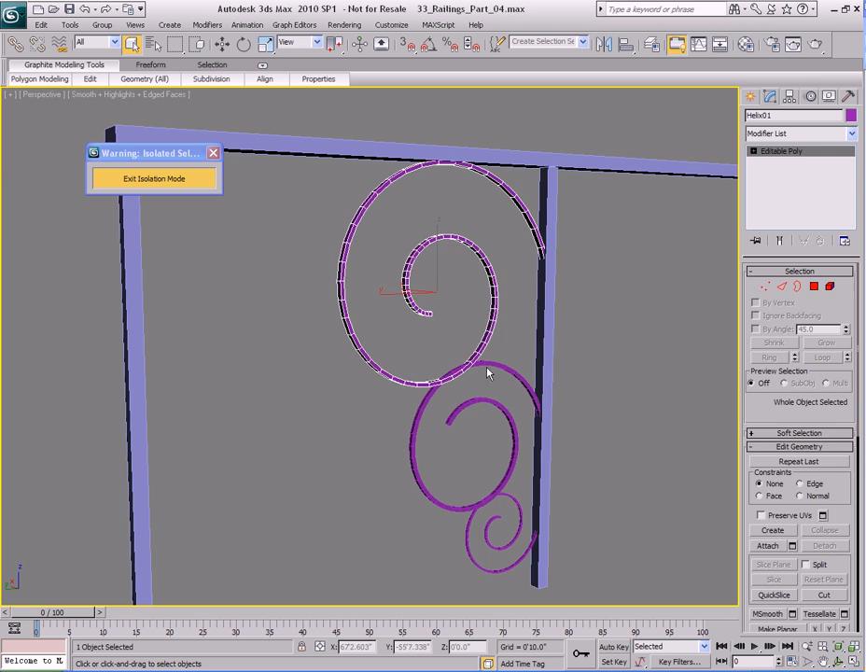
middle_click_drag(480, 379, 479, 338)
right_click(504, 287)
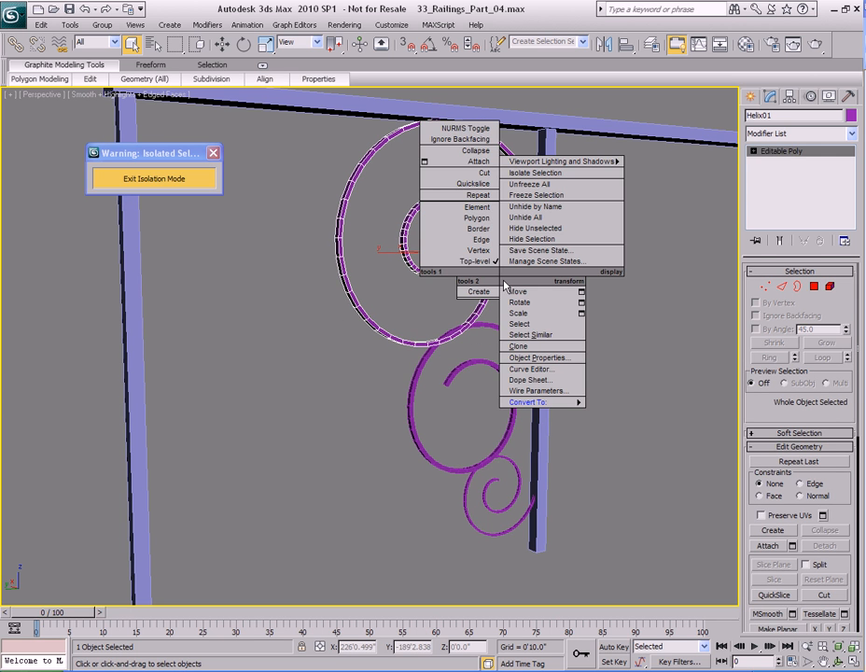
left_click(476, 161)
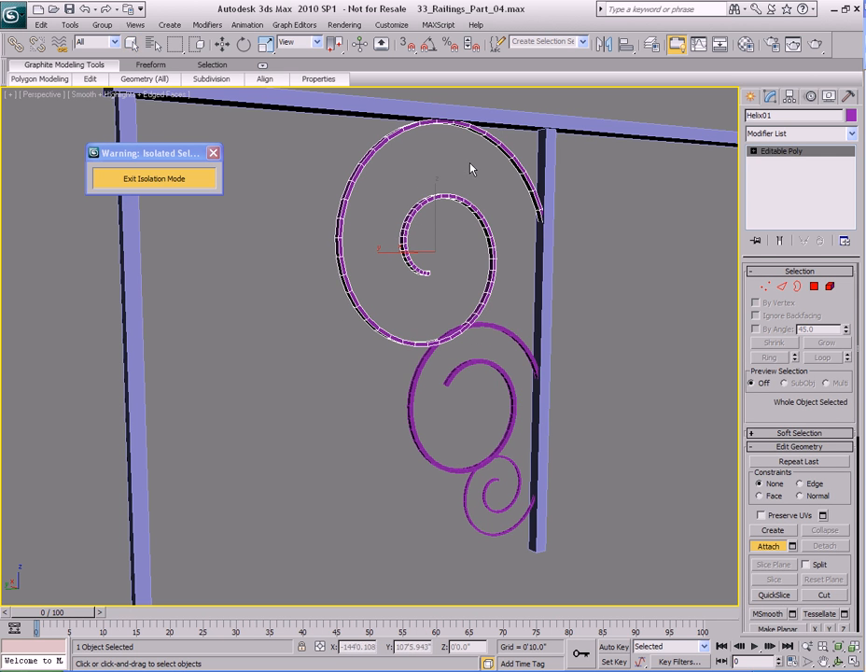
left_click(492, 325)
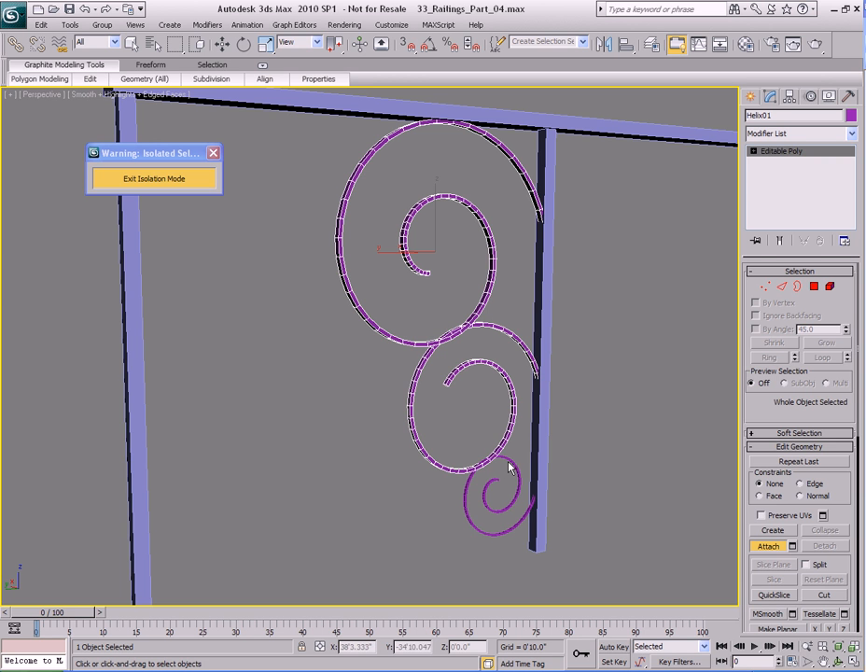
left_click(509, 471)
key("w")
middle_click_drag(367, 355, 367, 371)
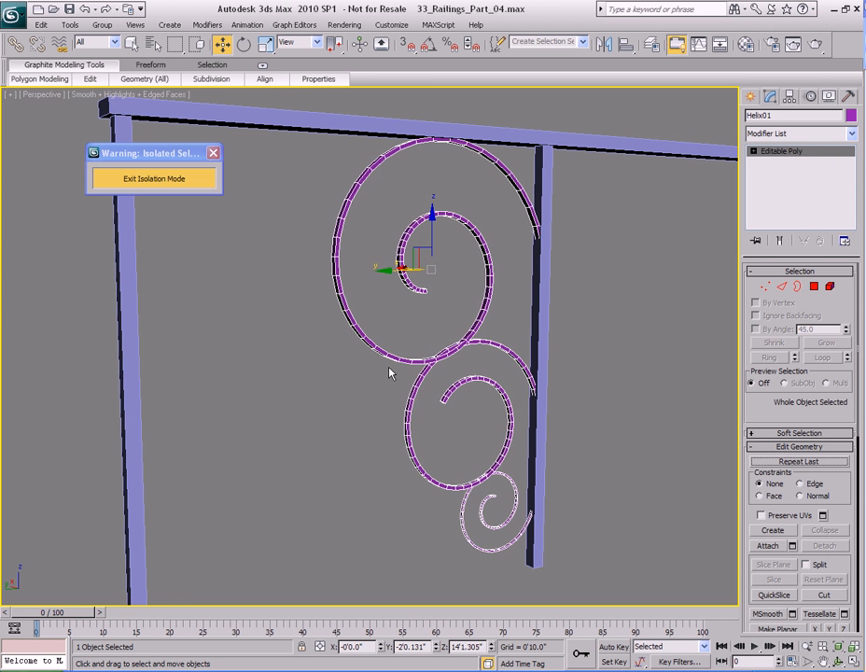
- Deselect and reselect the combined scroll and examine how it sits between the two posts
key("q")
key("ctrl+d")
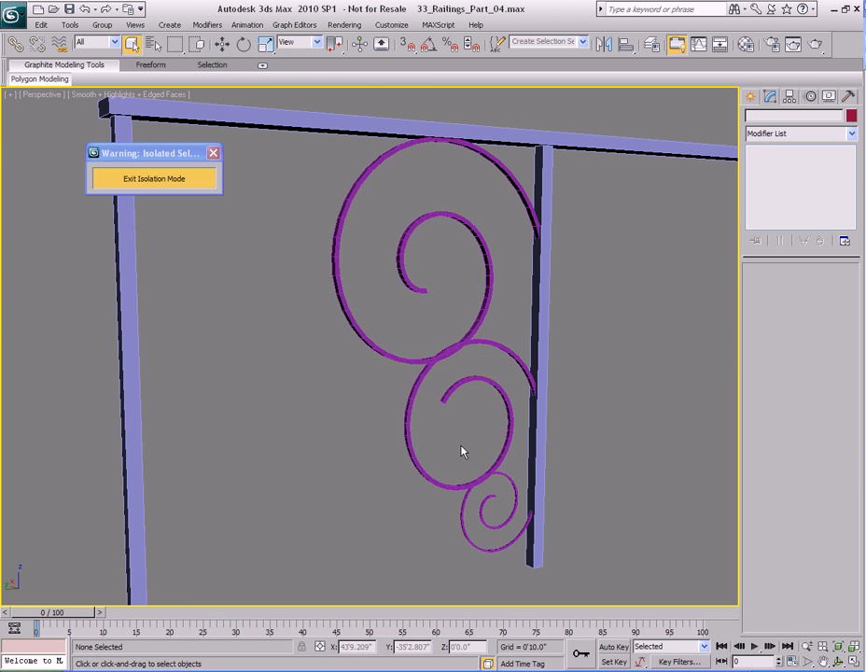
scroll(382, 384, "down", 2)
left_click(397, 370)
scroll(399, 404, "down", 1)
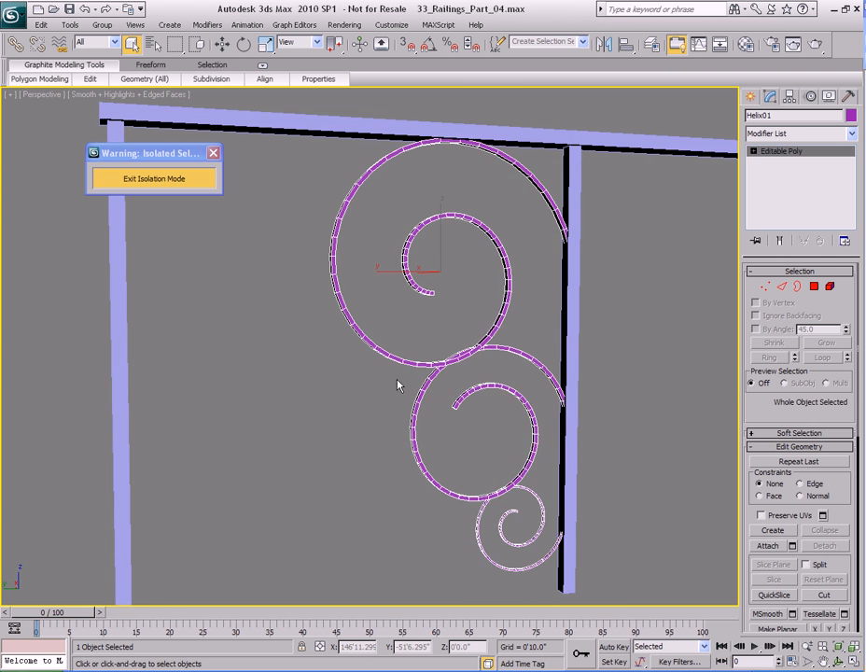
scroll(397, 403, "up", 3)
scroll(397, 404, "down", 5)
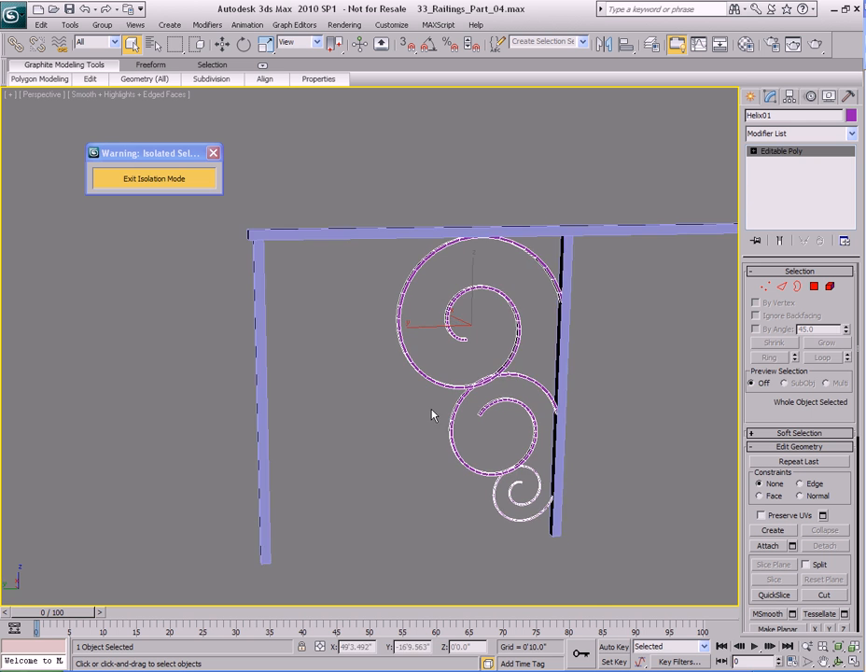
middle_click_drag(419, 420, 419, 414, "alt")
scroll(420, 415, "up", 5)
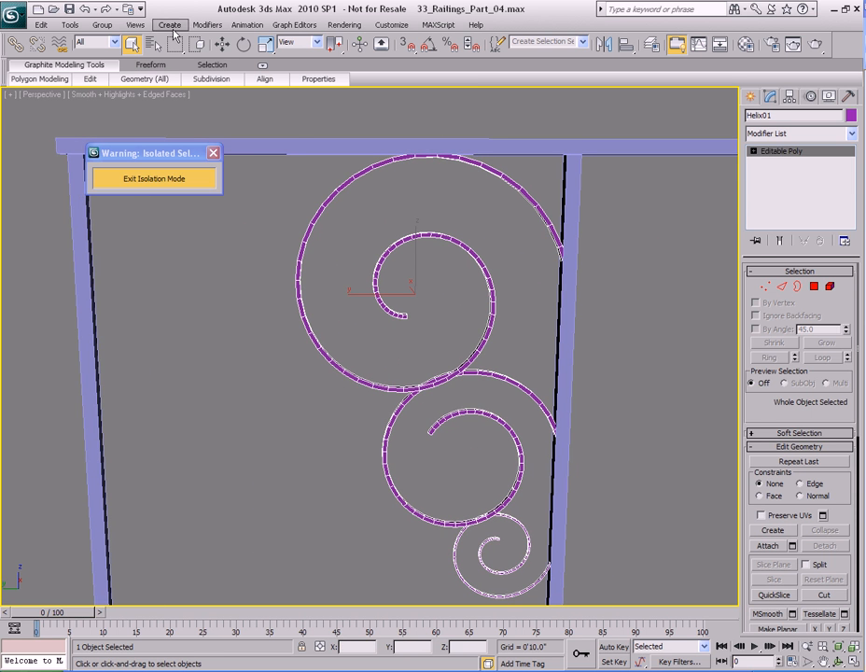
- Add a Symmetry modifier to the combined scroll
left_click(207, 25)
mouse_move(253, 74)
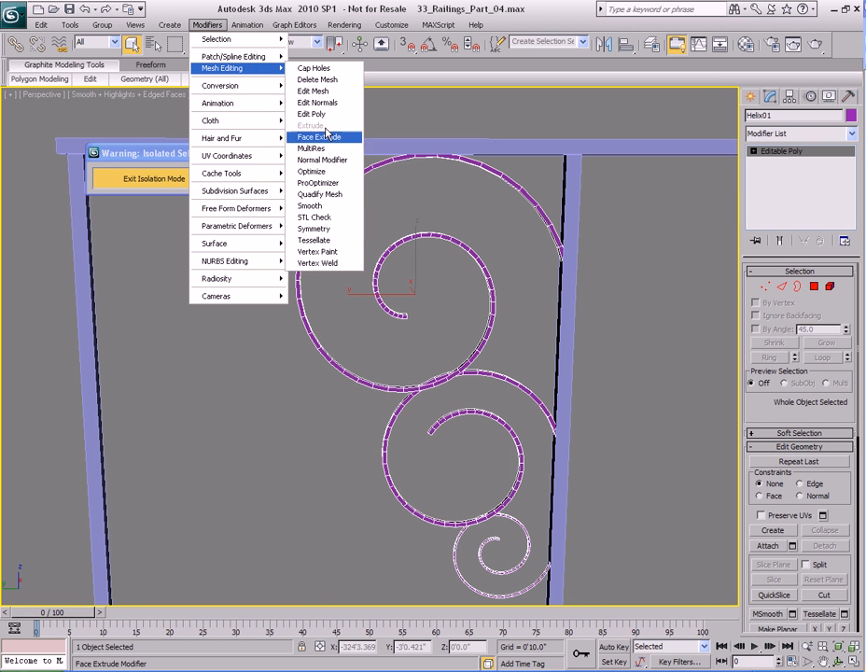
left_click(325, 230)
scroll(406, 324, "down", 2)
scroll(406, 323, "up", 2)
mouse_move(393, 329)
middle_mouse_down()
mouse_move(403, 309)
mouse_move(389, 306)
middle_mouse_up()
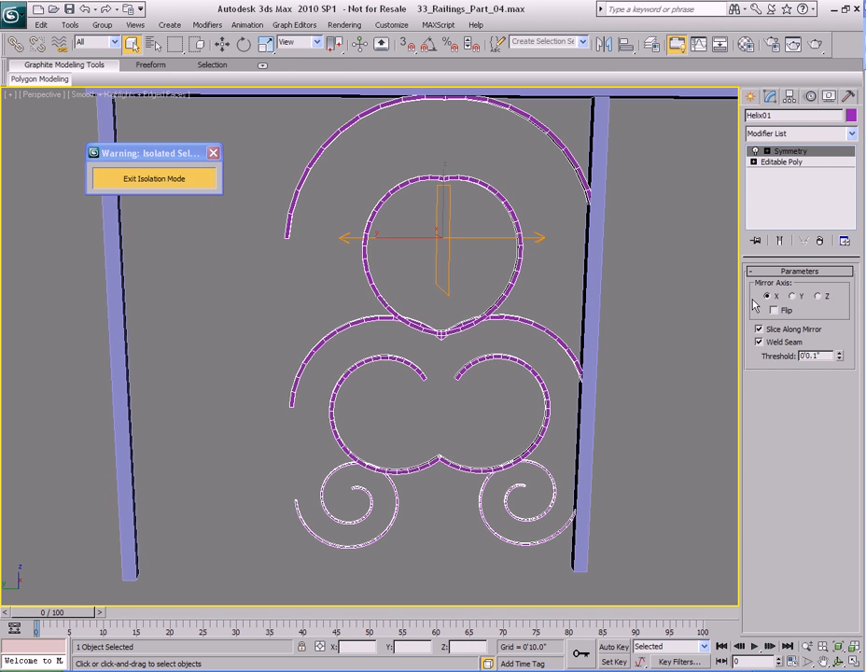
- Try the Y and Z mirror axes of the Symmetry modifier and set the axis back to X
left_click(793, 297)
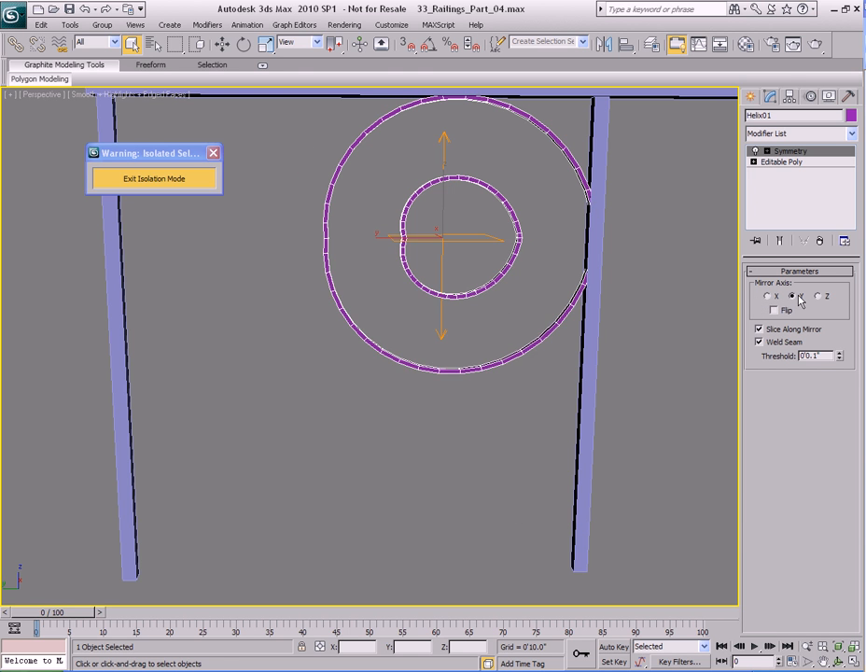
left_click(818, 297)
left_click(793, 297)
left_click(768, 297)
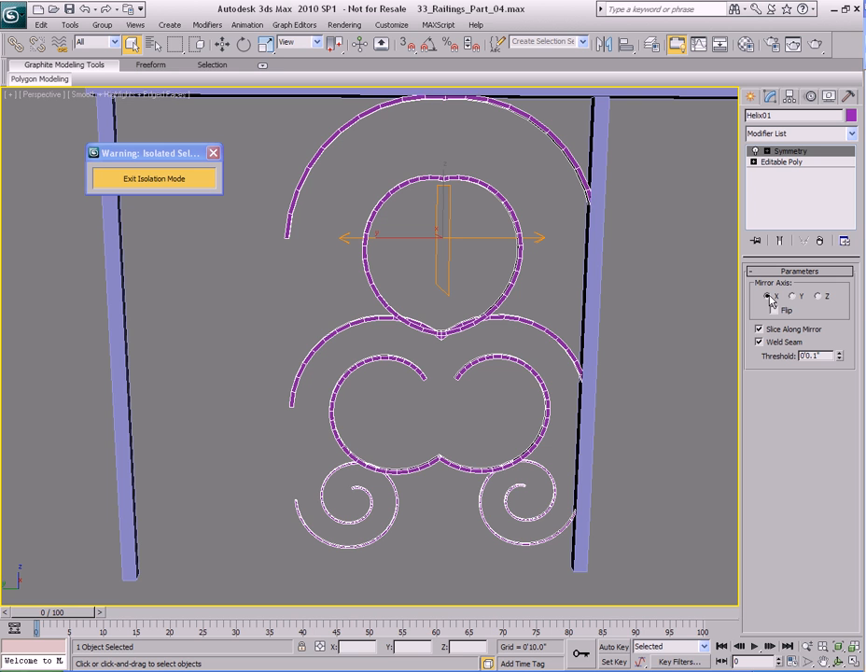
middle_click_drag(459, 216, 448, 222)
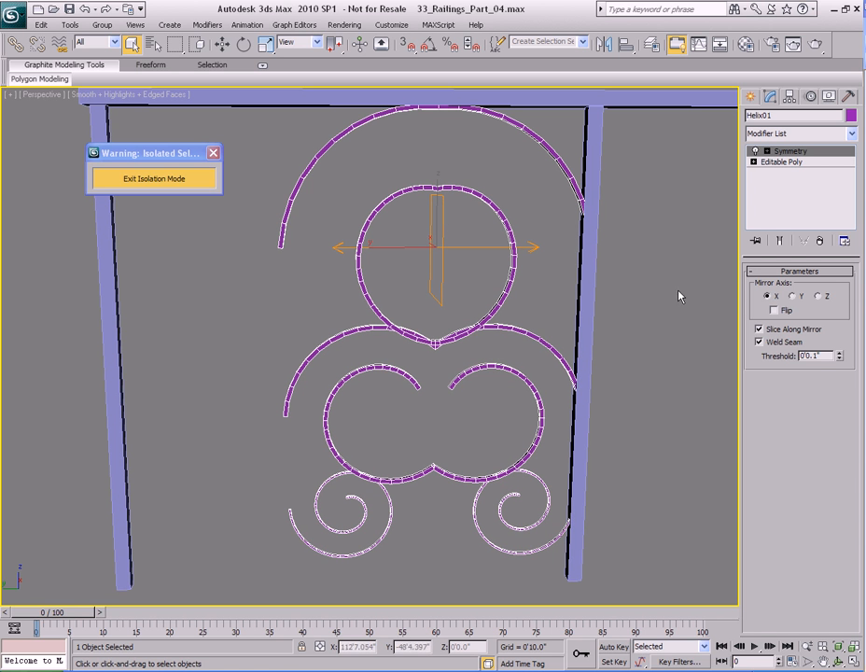
- Turn off Weld Seam and Slice Along Mirror in the Symmetry modifier
left_click(777, 344)
left_click(774, 331)
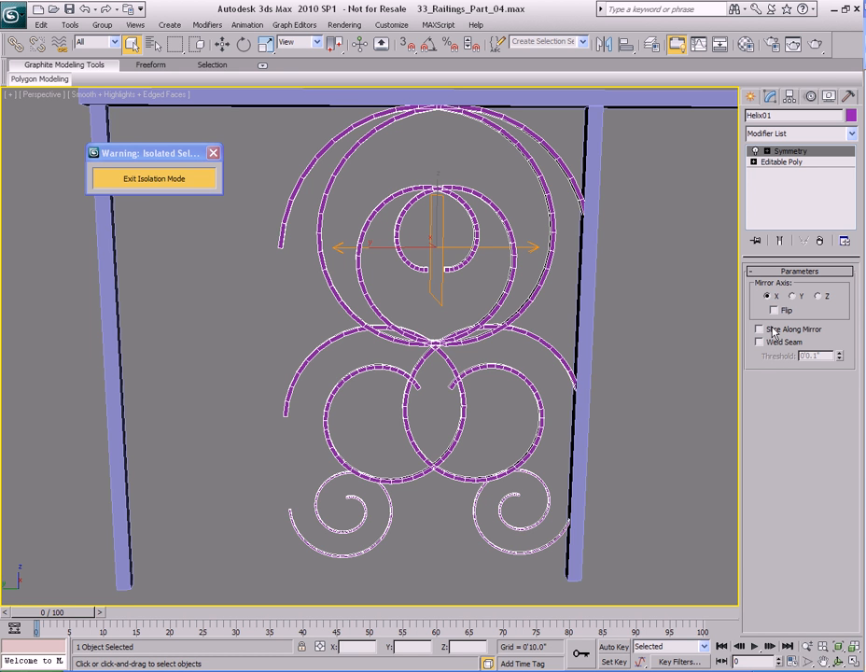
middle_click_drag(442, 290, 574, 300)
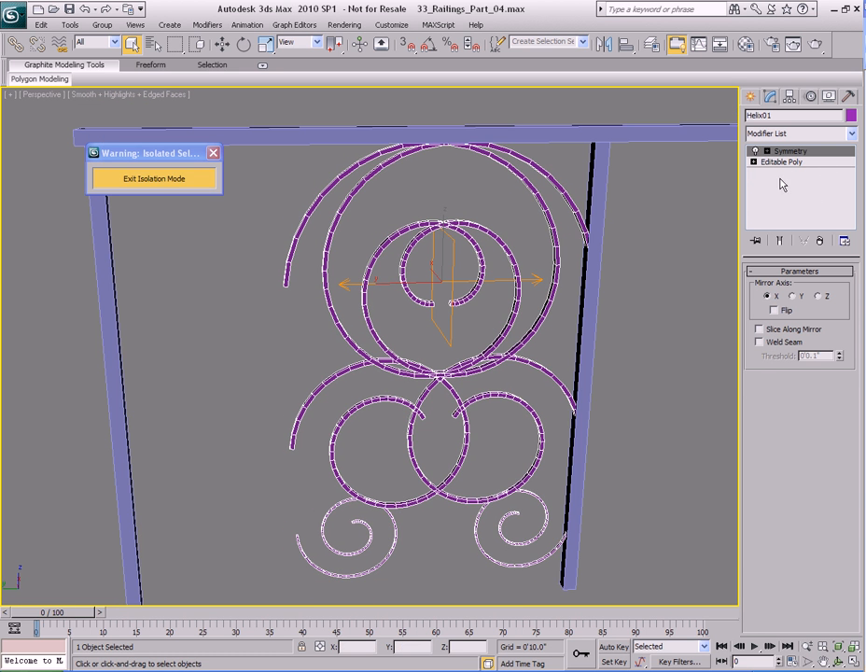
- Move the Symmetry modifier's mirror plane along Y to about -1'5.277", roughly midway between the posts
left_click(768, 152)
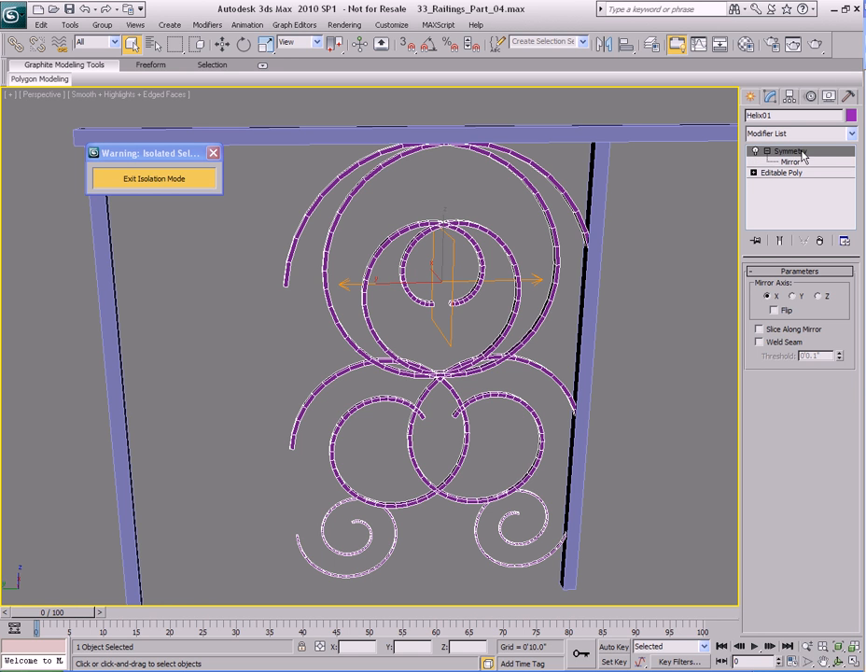
left_click(791, 163)
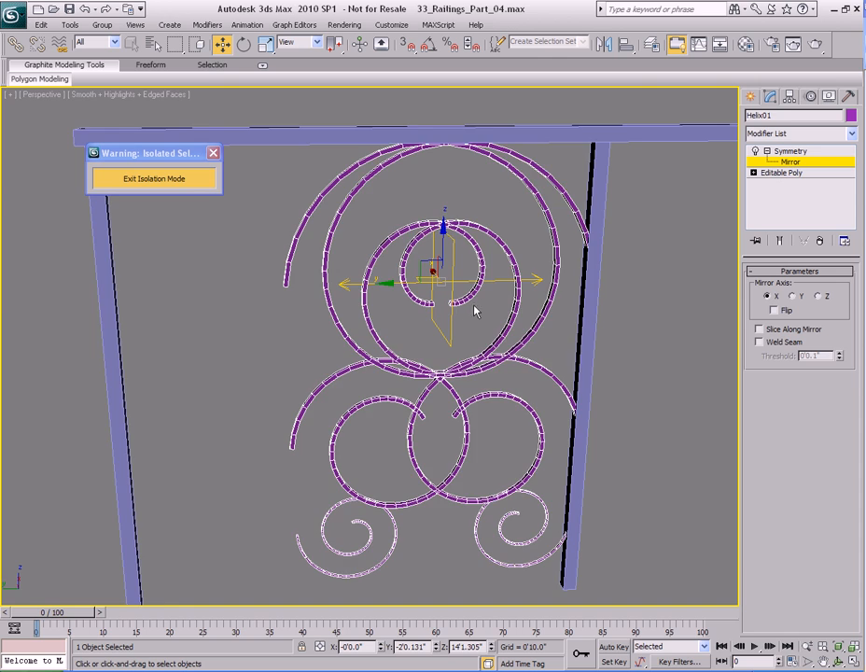
middle_click_drag(479, 305, 518, 303)
left_click_drag(450, 270, 353, 271)
middle_click_drag(425, 244, 437, 263, "alt")
middle_click_drag(437, 264, 509, 251)
middle_click_drag(509, 250, 528, 294, "alt")
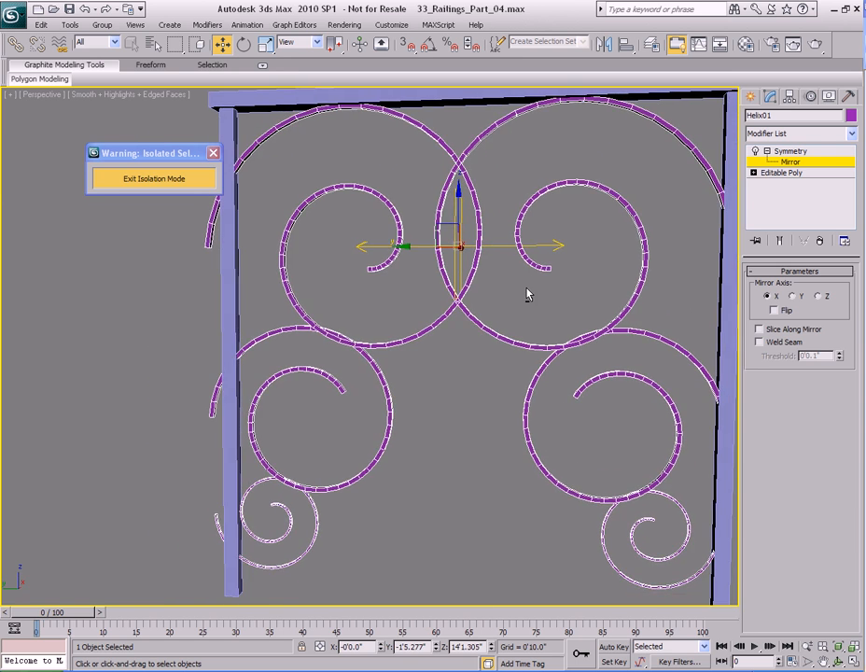
scroll(528, 294, "down", 3)
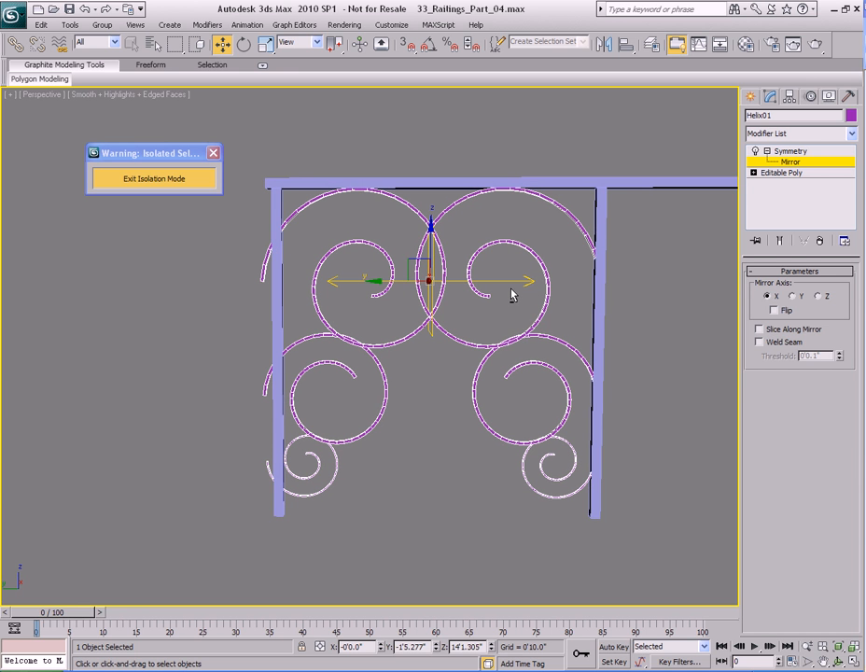
middle_click_drag(512, 295, 522, 311, "alt")
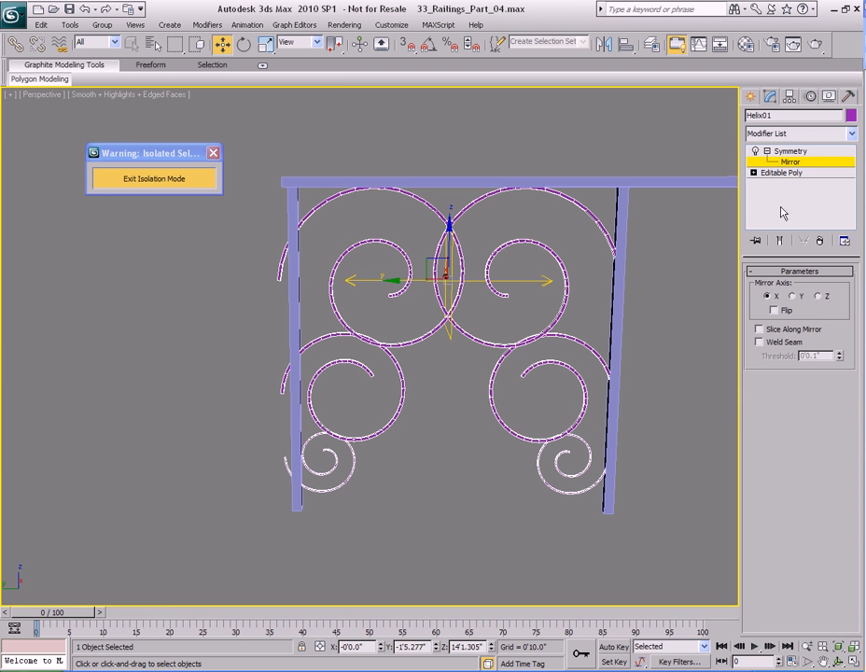
- Remove the Symmetry modifier from the scroll
left_click(790, 151)
left_click(820, 241)
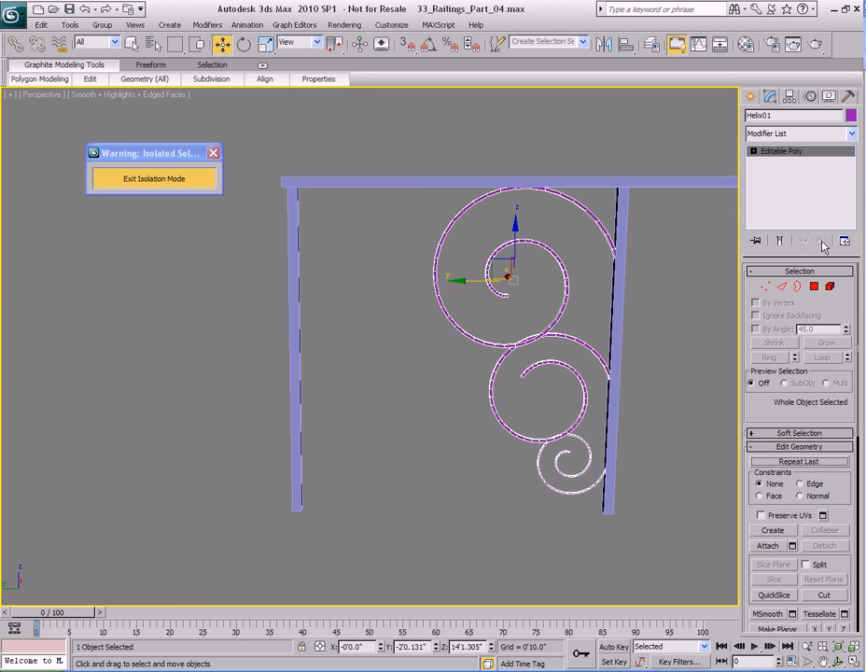
middle_click_drag(503, 249, 508, 303, "alt")
scroll(509, 304, "up", 5)
middle_click_drag(590, 296, 445, 297)
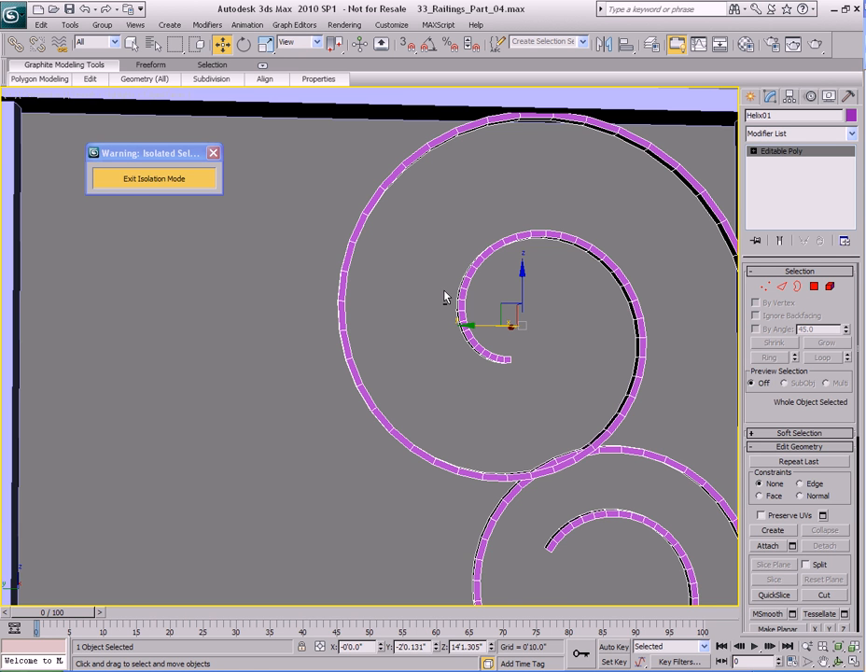
- In the Left view, move only the scroll's pivot to the largest spiral's outer edge farthest from its post, with snapping turned on
key("l")
key("z")
middle_click_drag(445, 296, 448, 362)
scroll(449, 363, "up", 4)
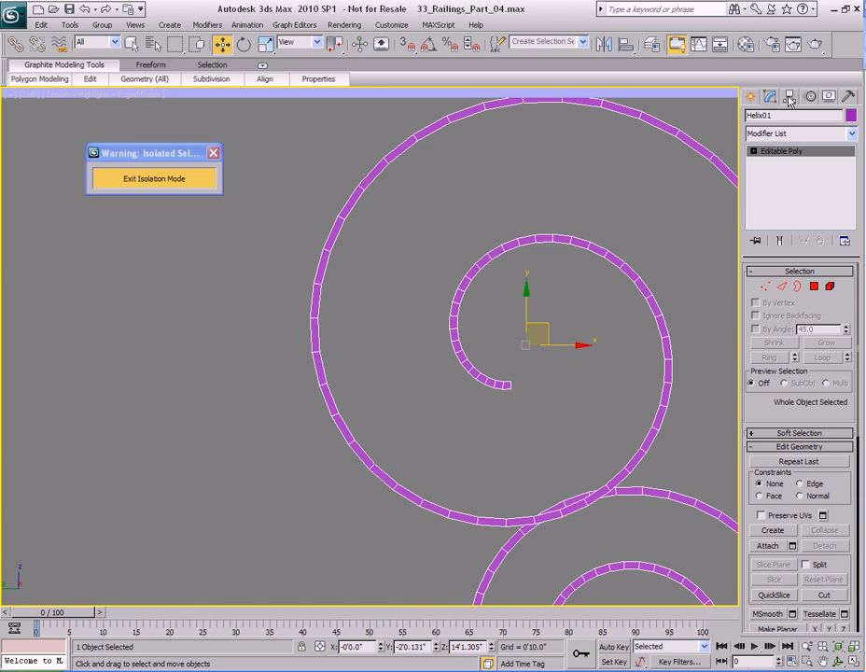
left_click(789, 96)
left_click(791, 182)
middle_click_drag(434, 267, 483, 221)
left_click_drag(574, 299, 356, 275)
key("s")
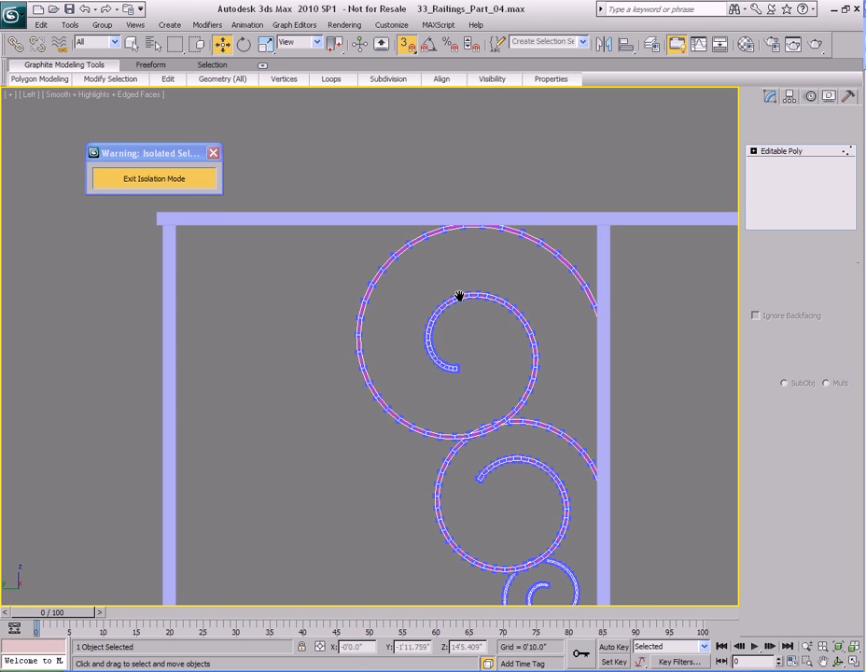
middle_click_drag(449, 305, 486, 294)
key("q")
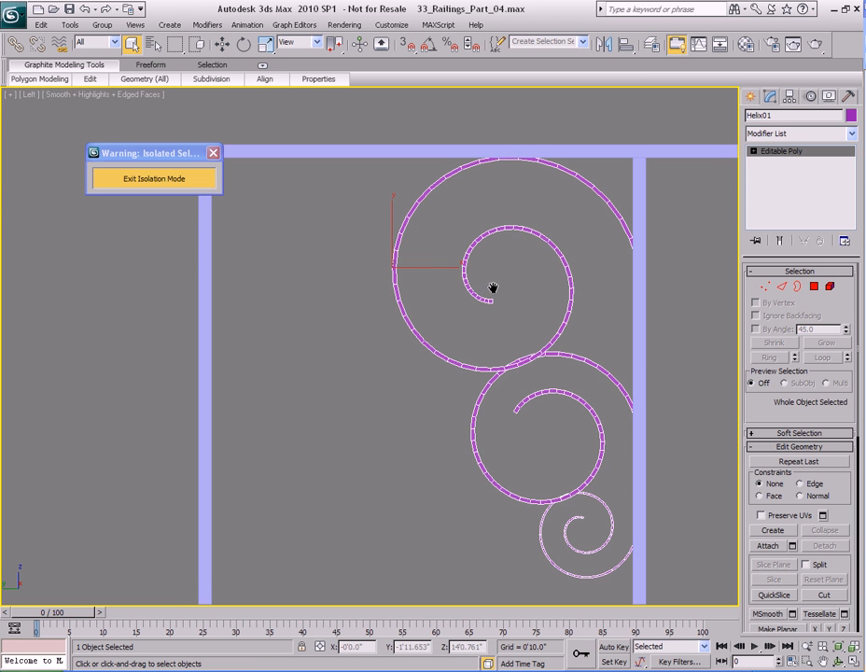
- Apply a Symmetry modifier to the scroll with its relocated pivot and inspect the mirrored copy where the halves meet
middle_click_drag(337, 230, 573, 222, "alt")
left_click(207, 24)
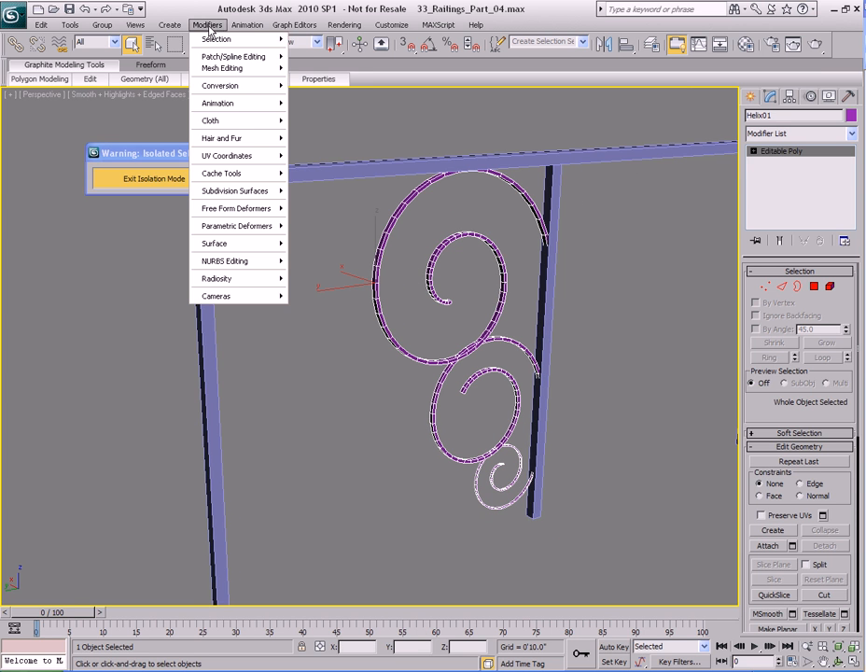
mouse_move(245, 68)
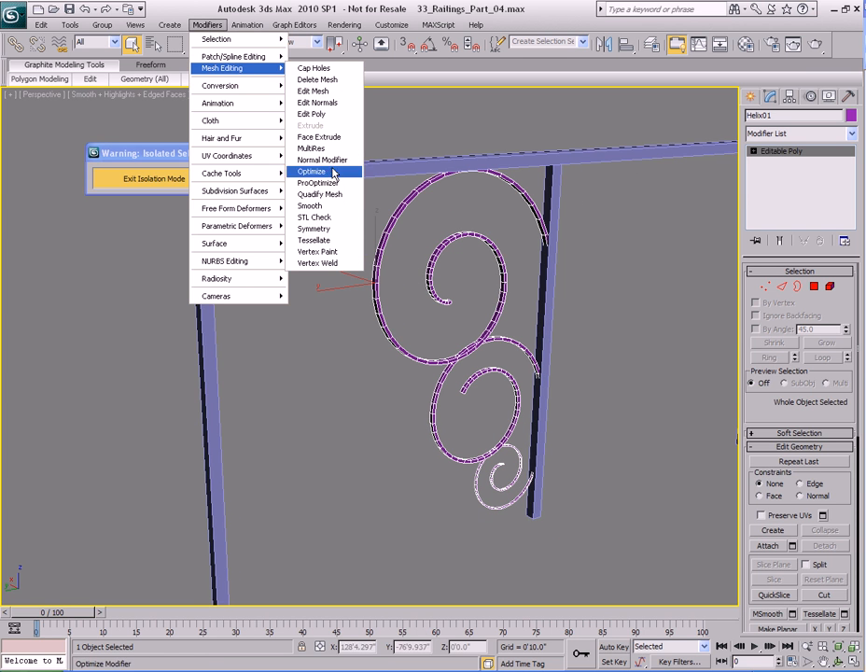
left_click(326, 229)
middle_click_drag(397, 242, 460, 264, "alt")
scroll(432, 245, "up", 4)
scroll(460, 250, "up", 5)
scroll(474, 241, "down", 6)
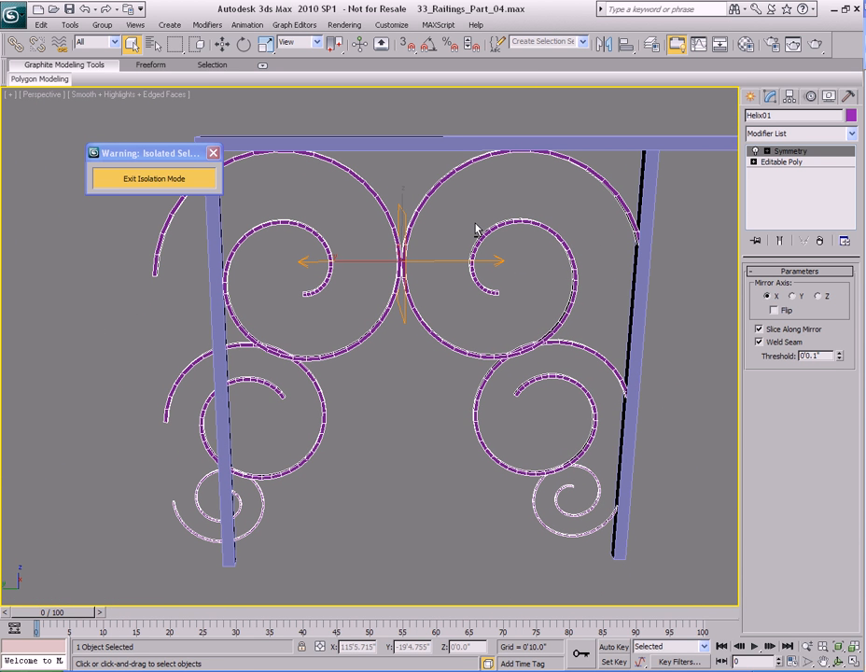
- Move the Symmetry mirror plane along Y to about -1'5.325" and turn off Slice Along Mirror so the large spirals overlap
left_click(767, 150)
left_click(790, 162)
key("w")
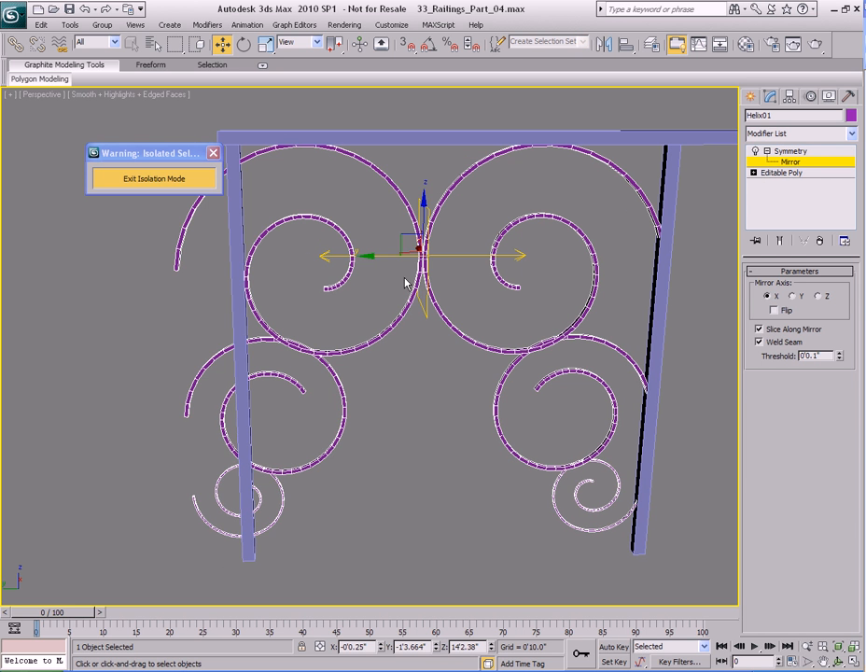
left_click_drag(377, 257, 396, 258)
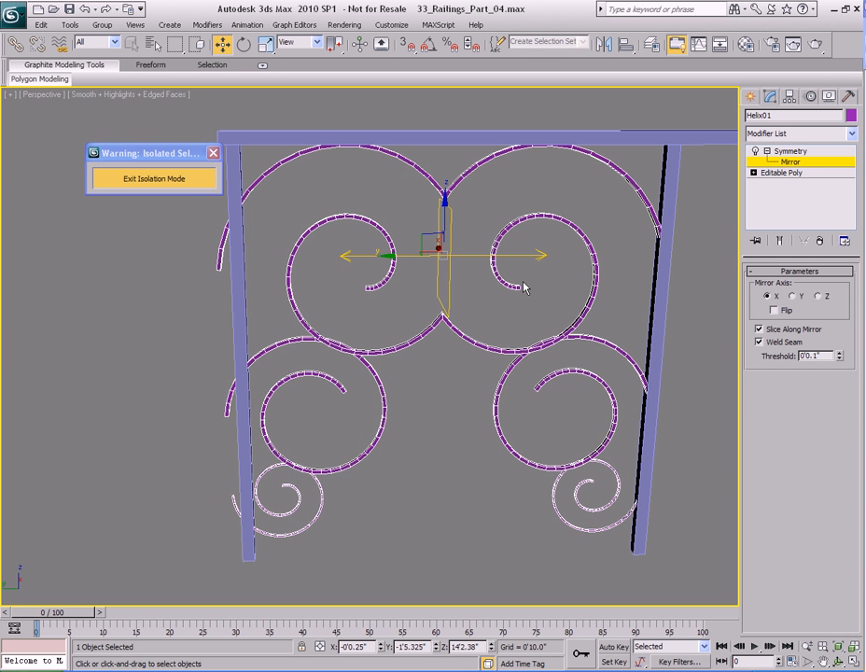
left_click(772, 330)
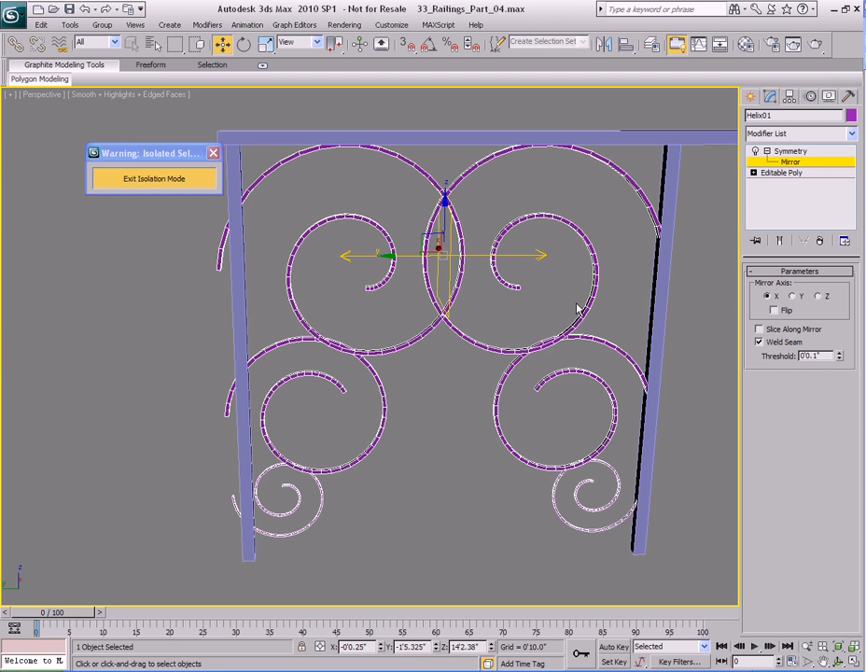
- Turn off Weld Seam for the Symmetry and move its mirror plane along Y to about -1'5.236"
left_click(759, 342)
scroll(513, 340, "up", 4)
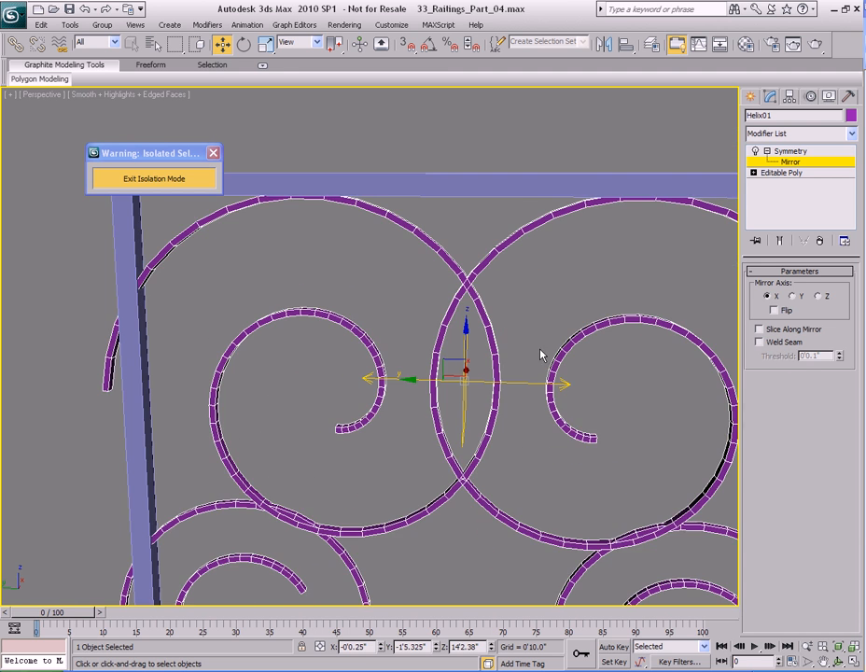
scroll(540, 358, "up", 5)
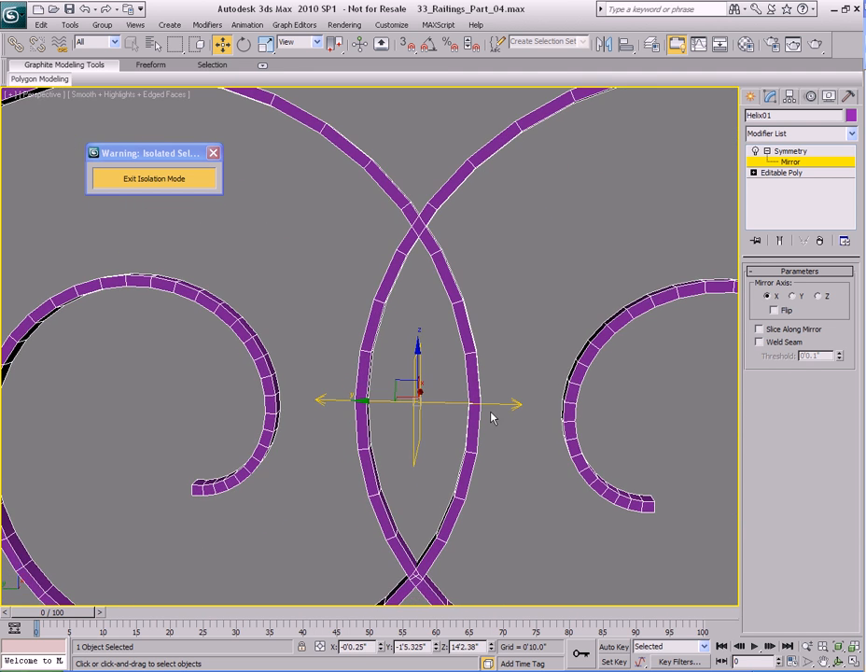
mouse_move(384, 401)
left_mouse_down()
mouse_move(394, 402)
mouse_move(367, 401)
mouse_move(377, 401)
left_mouse_up()
scroll(538, 300, "down", 4)
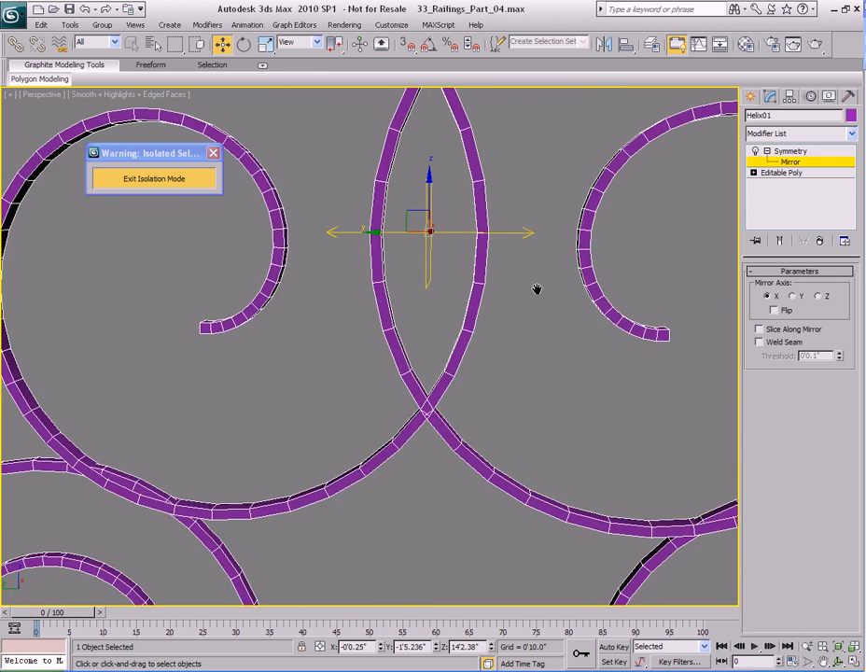
scroll(509, 320, "down", 2)
scroll(495, 358, "up", 3)
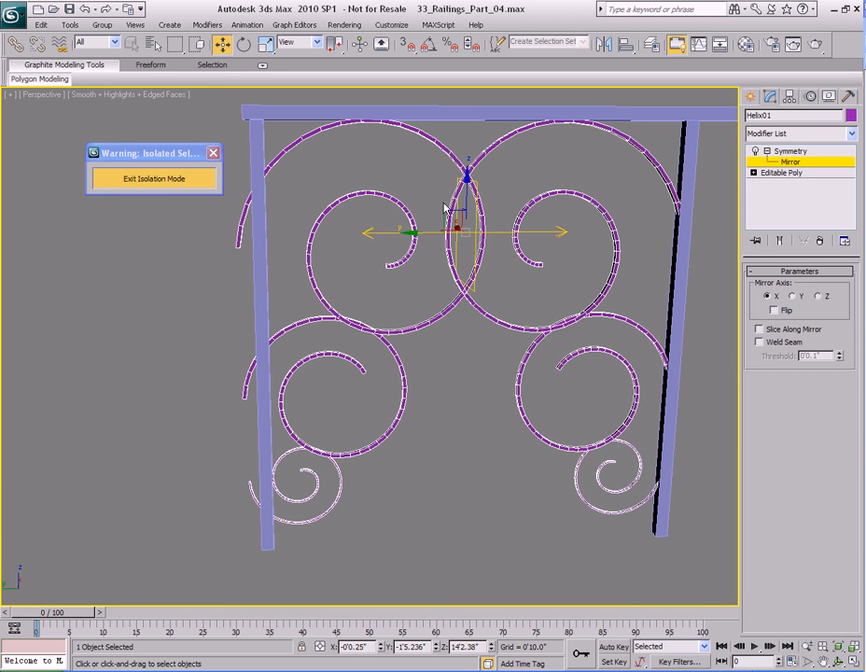
middle_click_drag(505, 227, 481, 288, "alt")
- Leave the Mirror sub-object level and collapse the scroll's whole modifier stack into a single Editable Poly
left_click(787, 152)
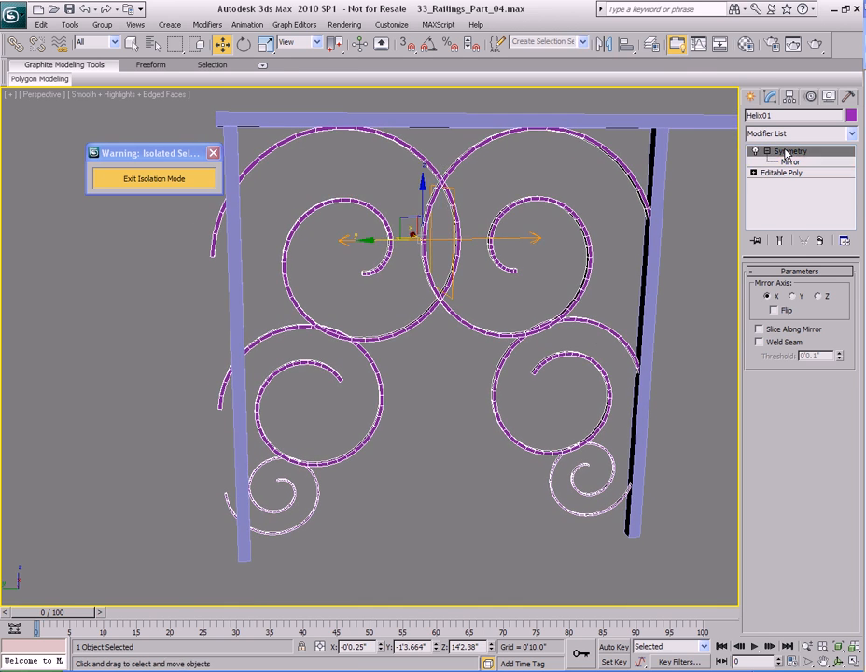
left_click(767, 152)
middle_click_drag(578, 221, 591, 226)
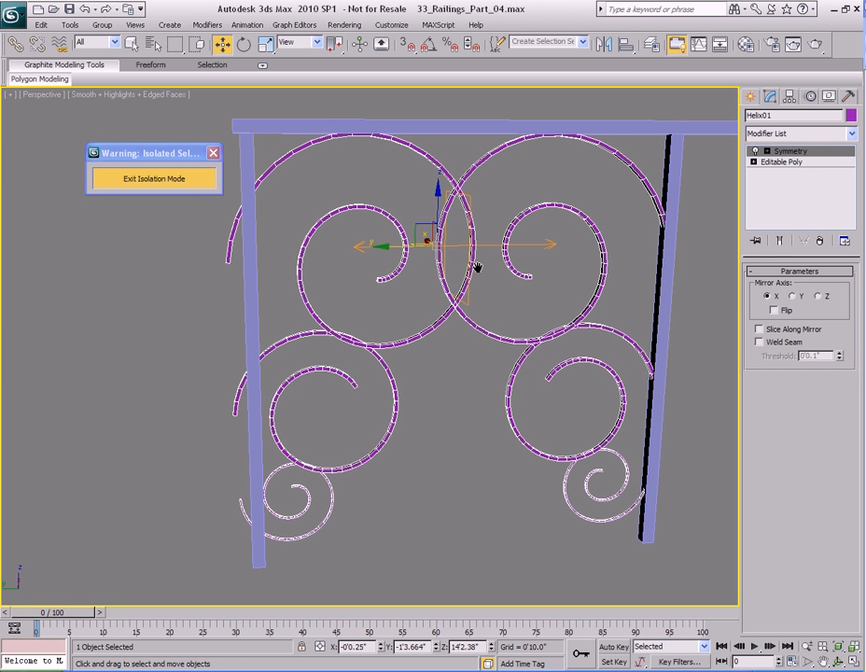
key("q")
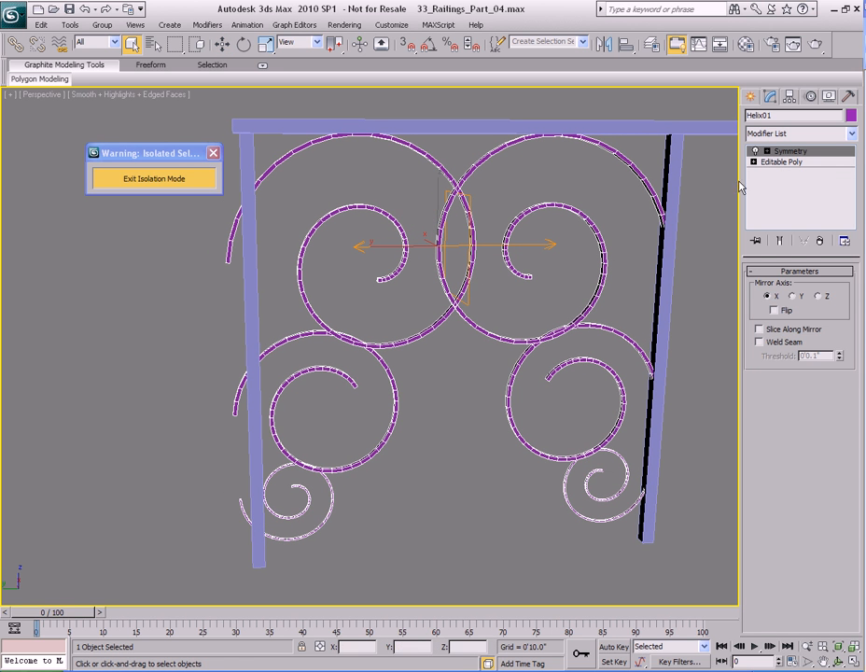
right_click(798, 189)
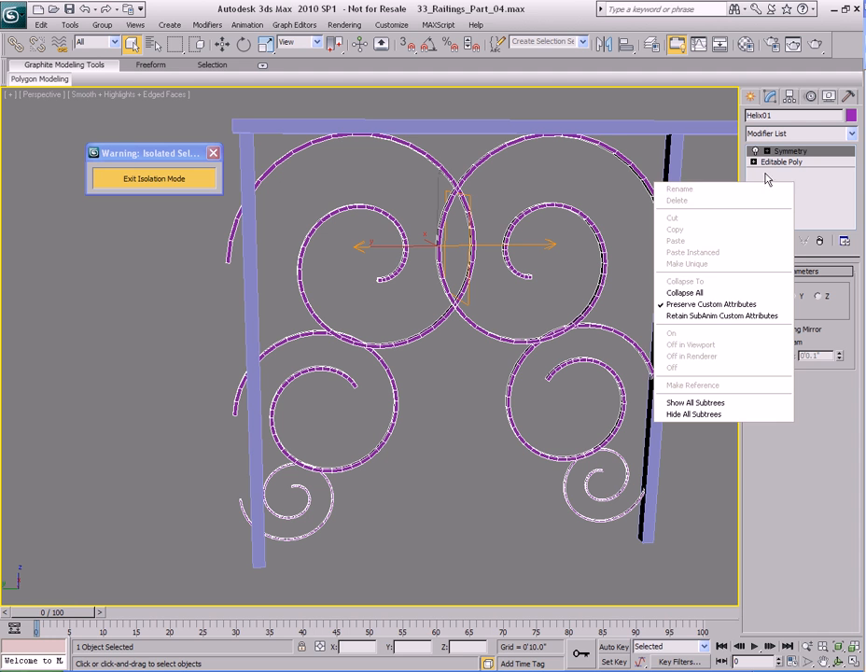
left_click(680, 294)
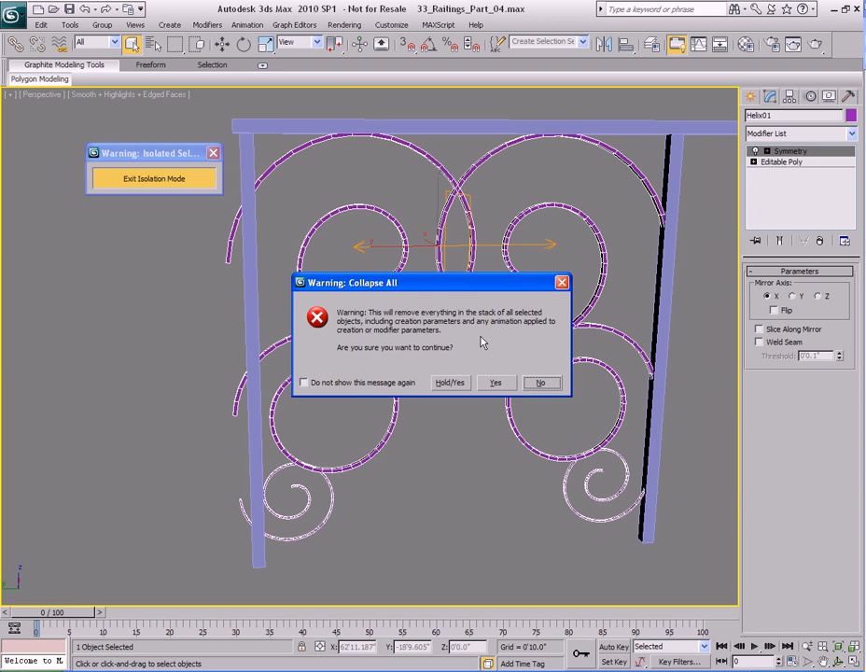
left_click(496, 383)
middle_click_drag(474, 376, 483, 303, "alt")
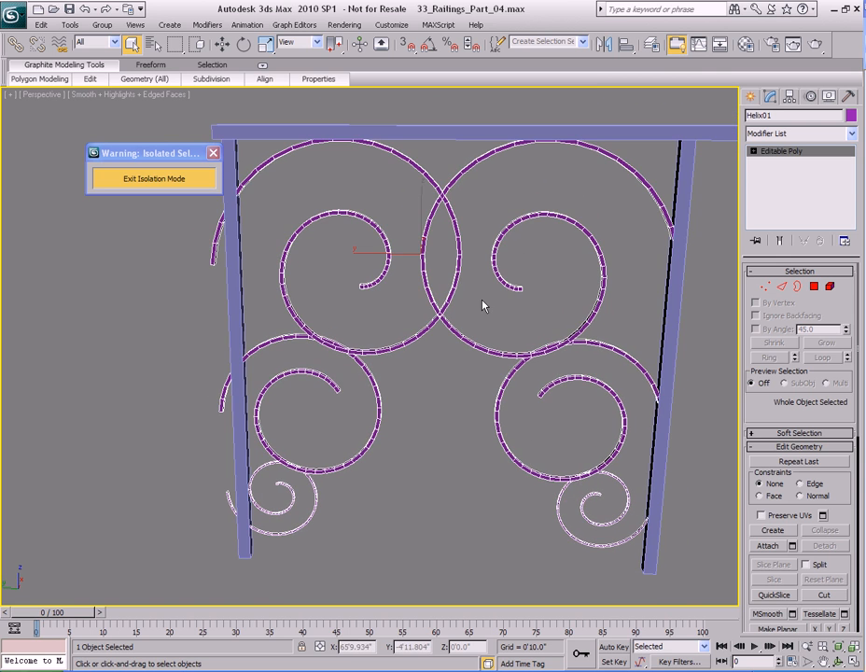
- In the Left view with wireframe display, shift the collapsed scrollwork slightly along X to center it between its two posts
key("l")
key("z")
middle_click_drag(413, 315, 449, 329)
key("F3")
scroll(448, 331, "down", 4)
key("w")
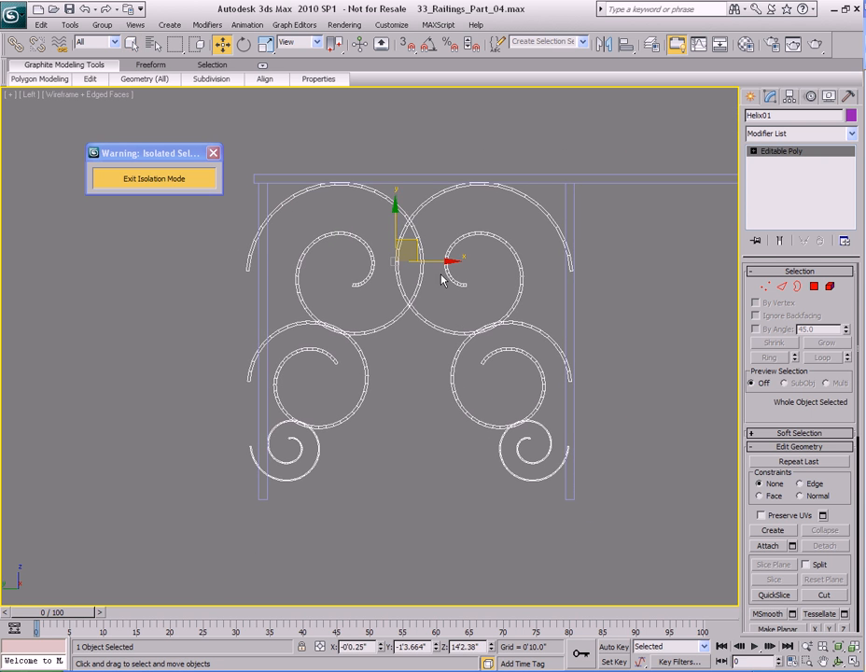
mouse_move(440, 259)
left_mouse_down()
mouse_move(452, 261)
mouse_move(443, 261)
left_mouse_up()
middle_click_drag(477, 304, 477, 305)
- Scale the scrollwork down slightly in the XY plane and shift it along X so its outer ends meet both posts
key("r")
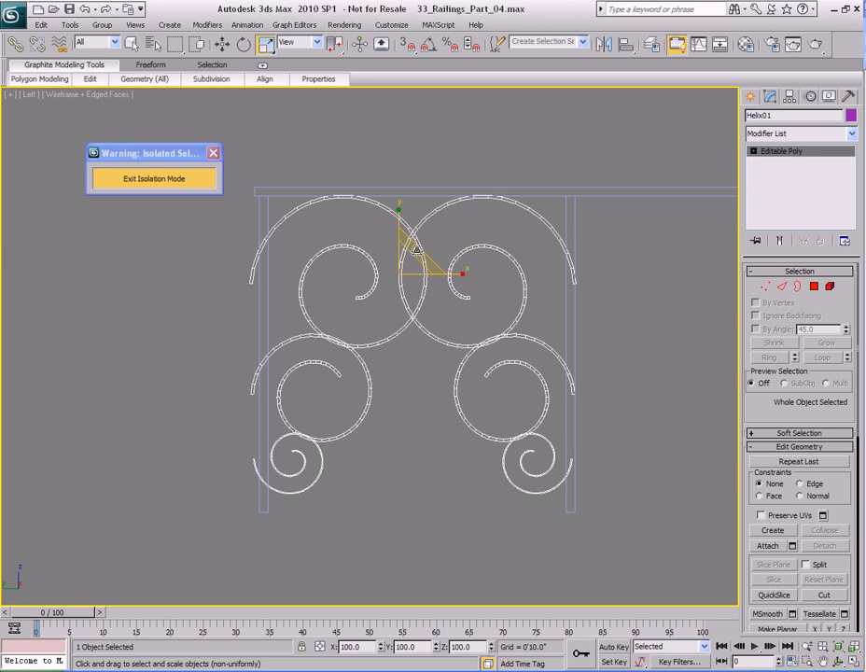
left_click_drag(417, 251, 415, 253)
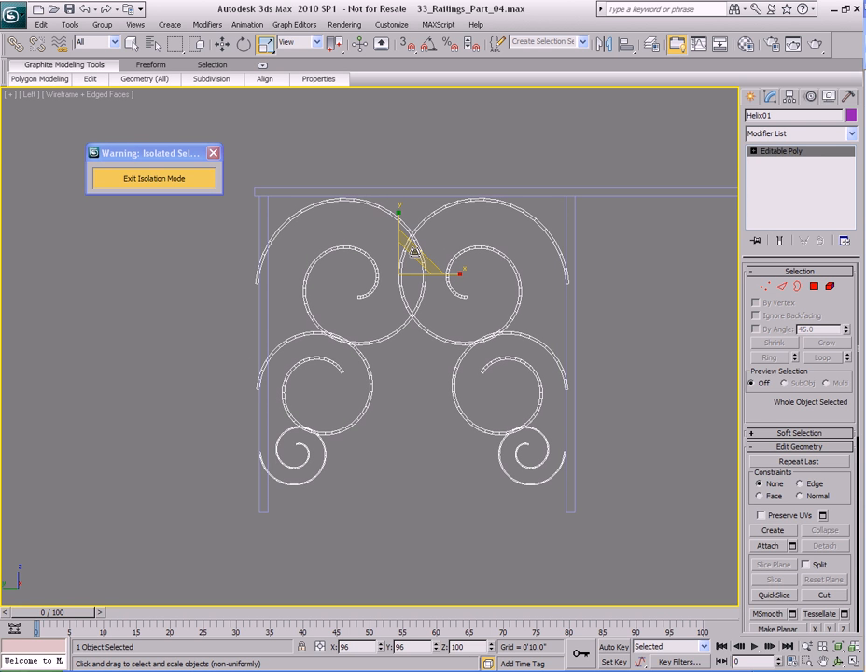
left_click_drag(415, 253, 424, 256)
key("w")
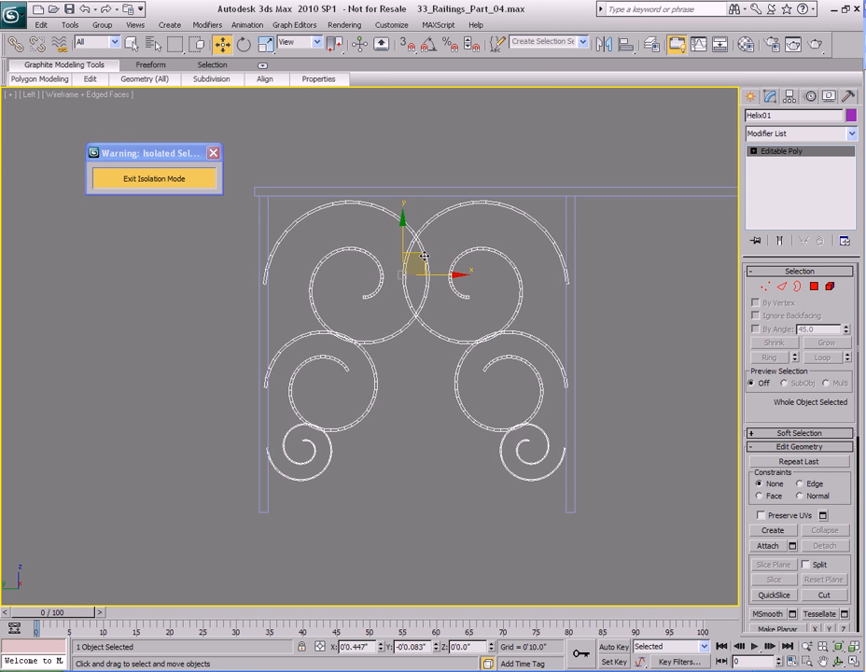
key("r")
left_click_drag(425, 251, 423, 251)
key("w")
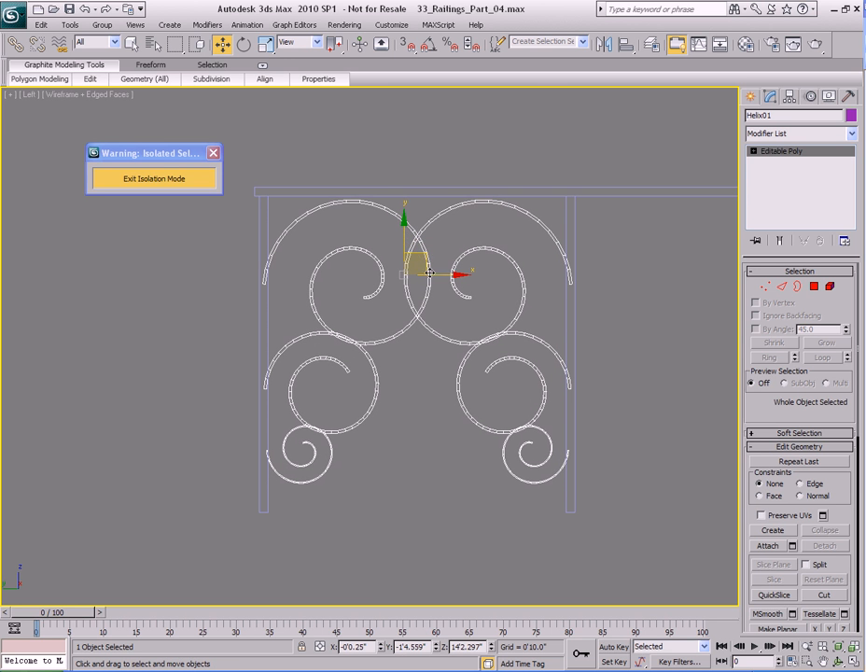
- Raise the scrollwork to Z about 14'2.743" so its top touches the underside of the handrail
left_click_drag(406, 230, 406, 228)
middle_click_drag(437, 212, 469, 331)
scroll(469, 330, "up", 5)
middle_click_drag(538, 323, 385, 319)
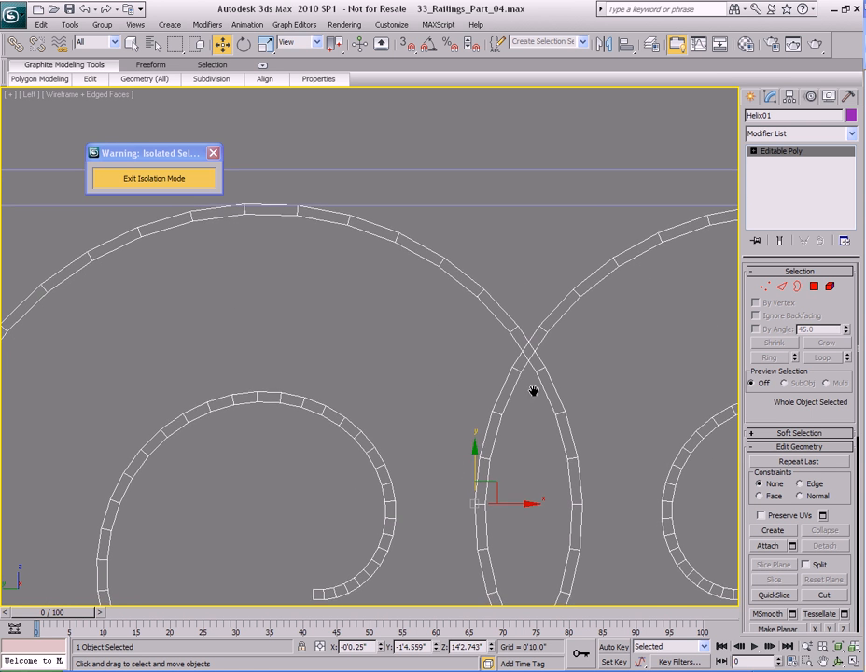
scroll(429, 363, "down", 6)
middle_click_drag(428, 365, 452, 297)
key("q")
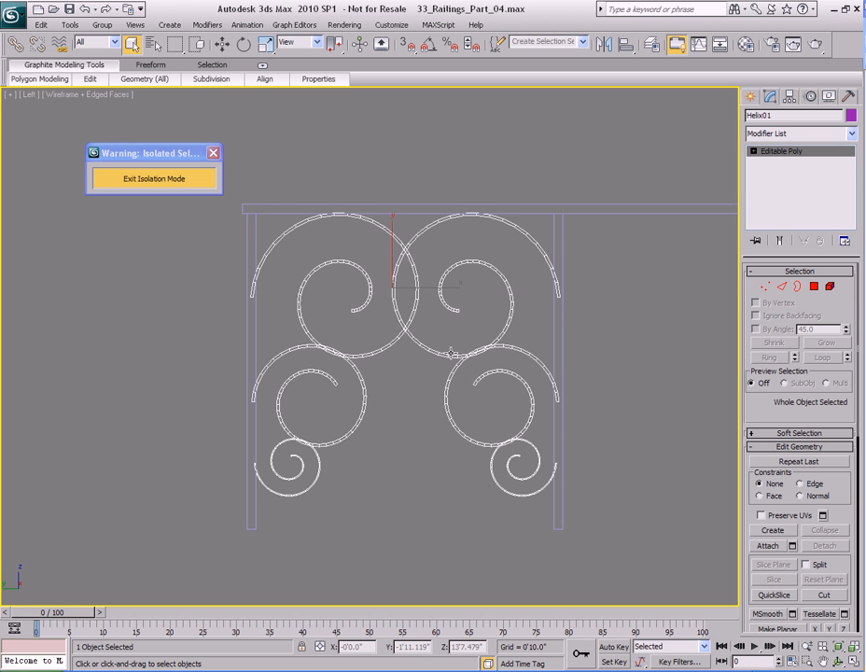
- Examine the fitted scrollwork against the posts and the full railing in the shaded Perspective view
key("p")
middle_click_drag(457, 394, 434, 358, "alt")
key("F3")
left_click(417, 398)
mouse_move(417, 398)
middle_mouse_down("alt")
mouse_move(408, 373)
mouse_move(417, 365)
mouse_move(301, 365)
middle_mouse_up("alt")
scroll(417, 365, "down", 5)
middle_click_drag(439, 363, 306, 338, "alt")
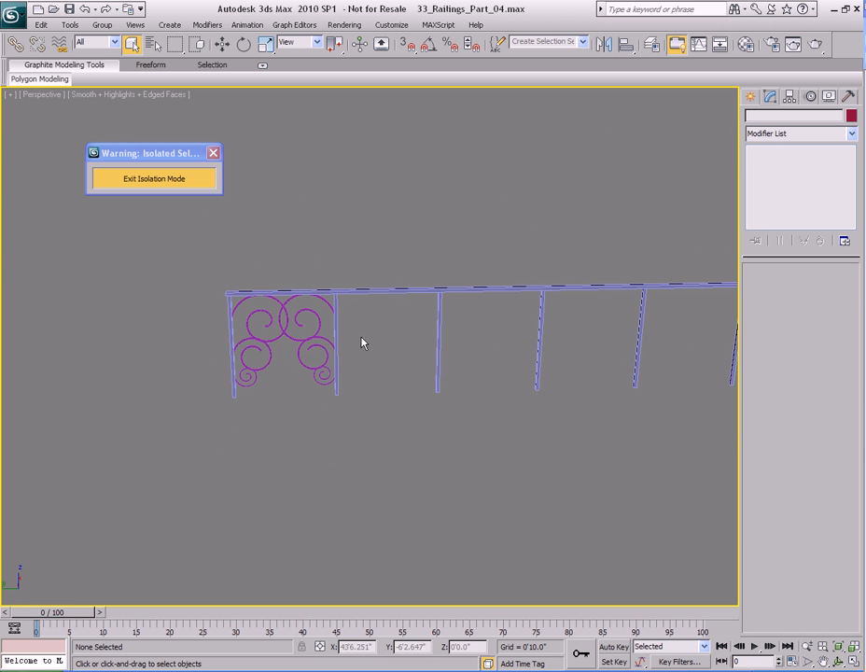
middle_click_drag(472, 316, 318, 351)
middle_click_drag(207, 369, 404, 370)
scroll(404, 369, "up", 8)
middle_click_drag(456, 355, 420, 354, "alt")
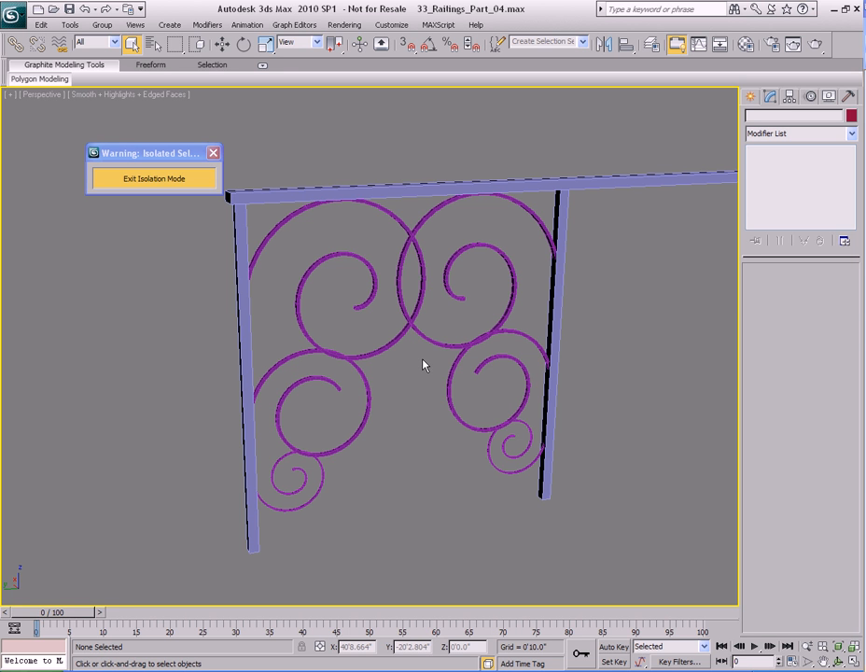
middle_click_drag(423, 365, 397, 323, "alt")
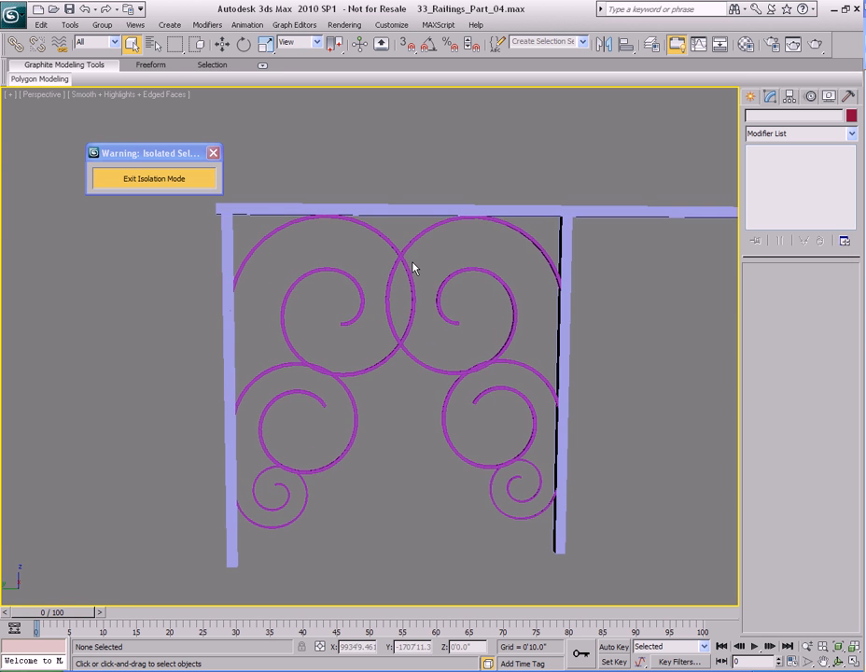
- Clone the scrollwork along Y as a copy into the second railing bay, at about -4'2.425"
left_click(408, 267)
scroll(363, 311, "down", 2)
key("w")
left_click_drag(252, 293, 481, 293, "shift")
left_click(432, 401)
mouse_move(555, 362)
middle_mouse_down()
mouse_move(338, 386)
mouse_move(360, 350)
mouse_move(544, 329)
middle_mouse_up()
middle_click_drag(440, 345, 497, 336)
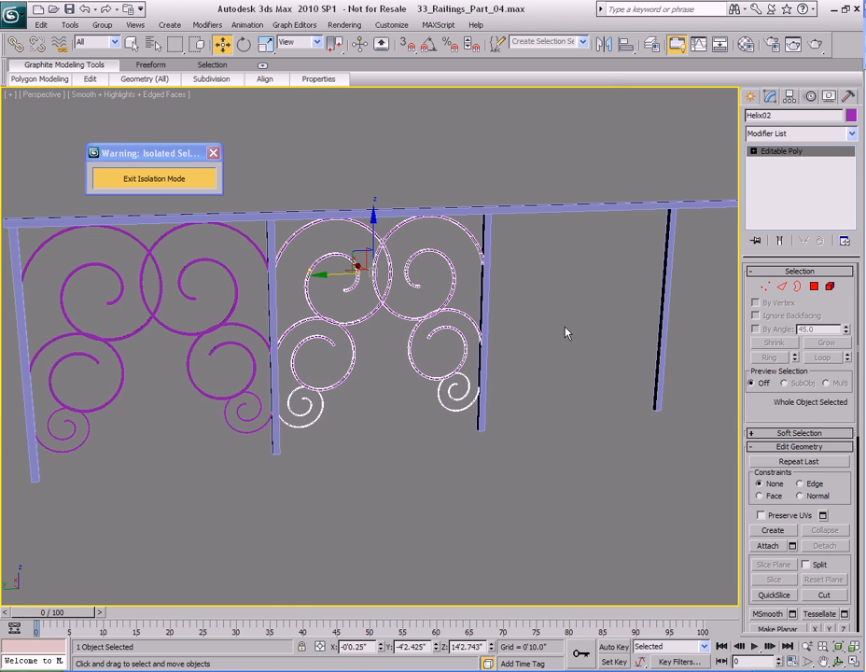
- Clone the second bay's scrollwork along Y as a copy into the third bay, at about -7'0.511"
middle_click_drag(674, 304, 420, 348)
mouse_move(249, 302)
left_mouse_down("shift")
mouse_move(482, 304)
mouse_move(454, 304)
left_mouse_up("shift")
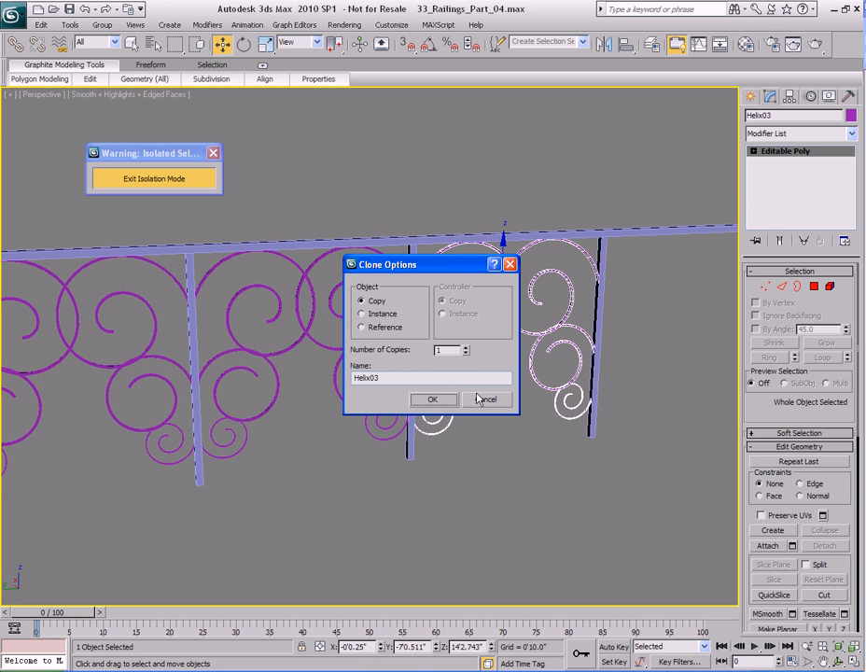
left_click(444, 404)
middle_click_drag(646, 338, 475, 372)
mouse_move(598, 366)
middle_mouse_down("alt")
mouse_move(356, 332)
mouse_move(373, 304)
mouse_move(352, 310)
mouse_move(446, 329)
middle_mouse_up("alt")
scroll(452, 333, "down", 5)
middle_click_drag(334, 335, 518, 329)
- Remove the copied scrollwork from the other bays, keeping only the original in the first bay, and clear the selection
key("q")
key("Delete")
key("ctrl+z")
middle_click_drag(283, 318, 590, 316)
scroll(533, 351, "up", 5)
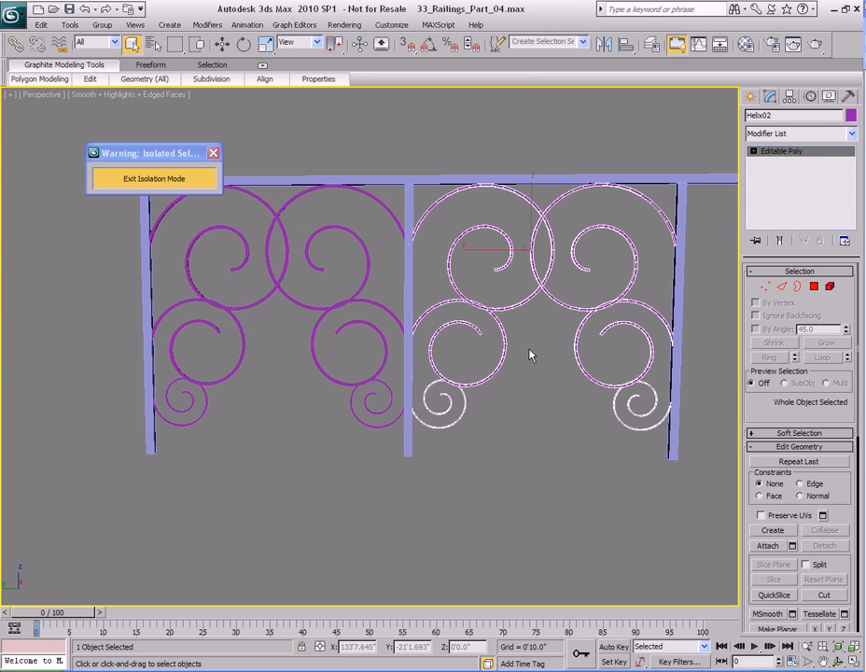
key("Delete")
middle_click_drag(373, 256, 440, 294)
middle_click_drag(390, 336, 433, 332)
left_click(421, 267)
left_click(577, 303)
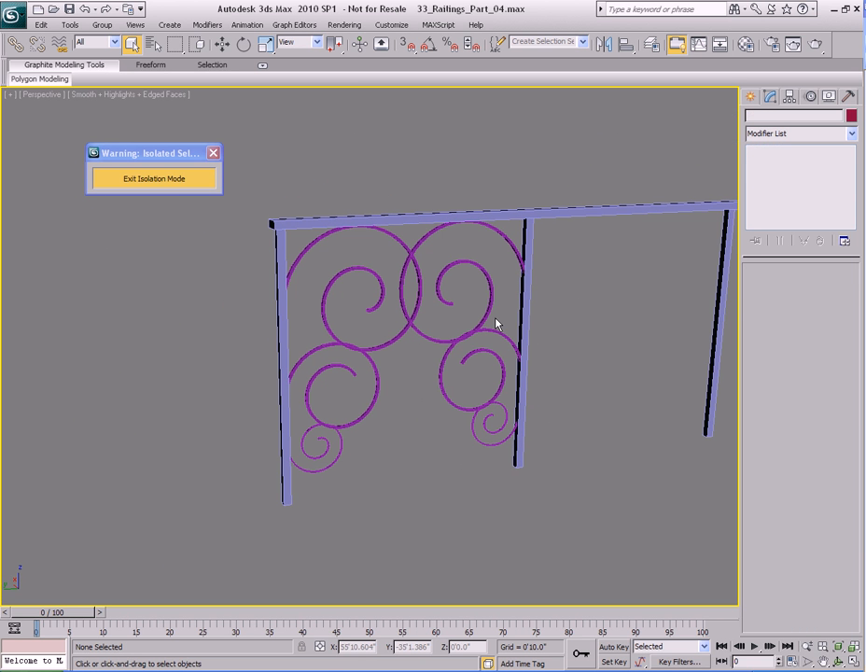